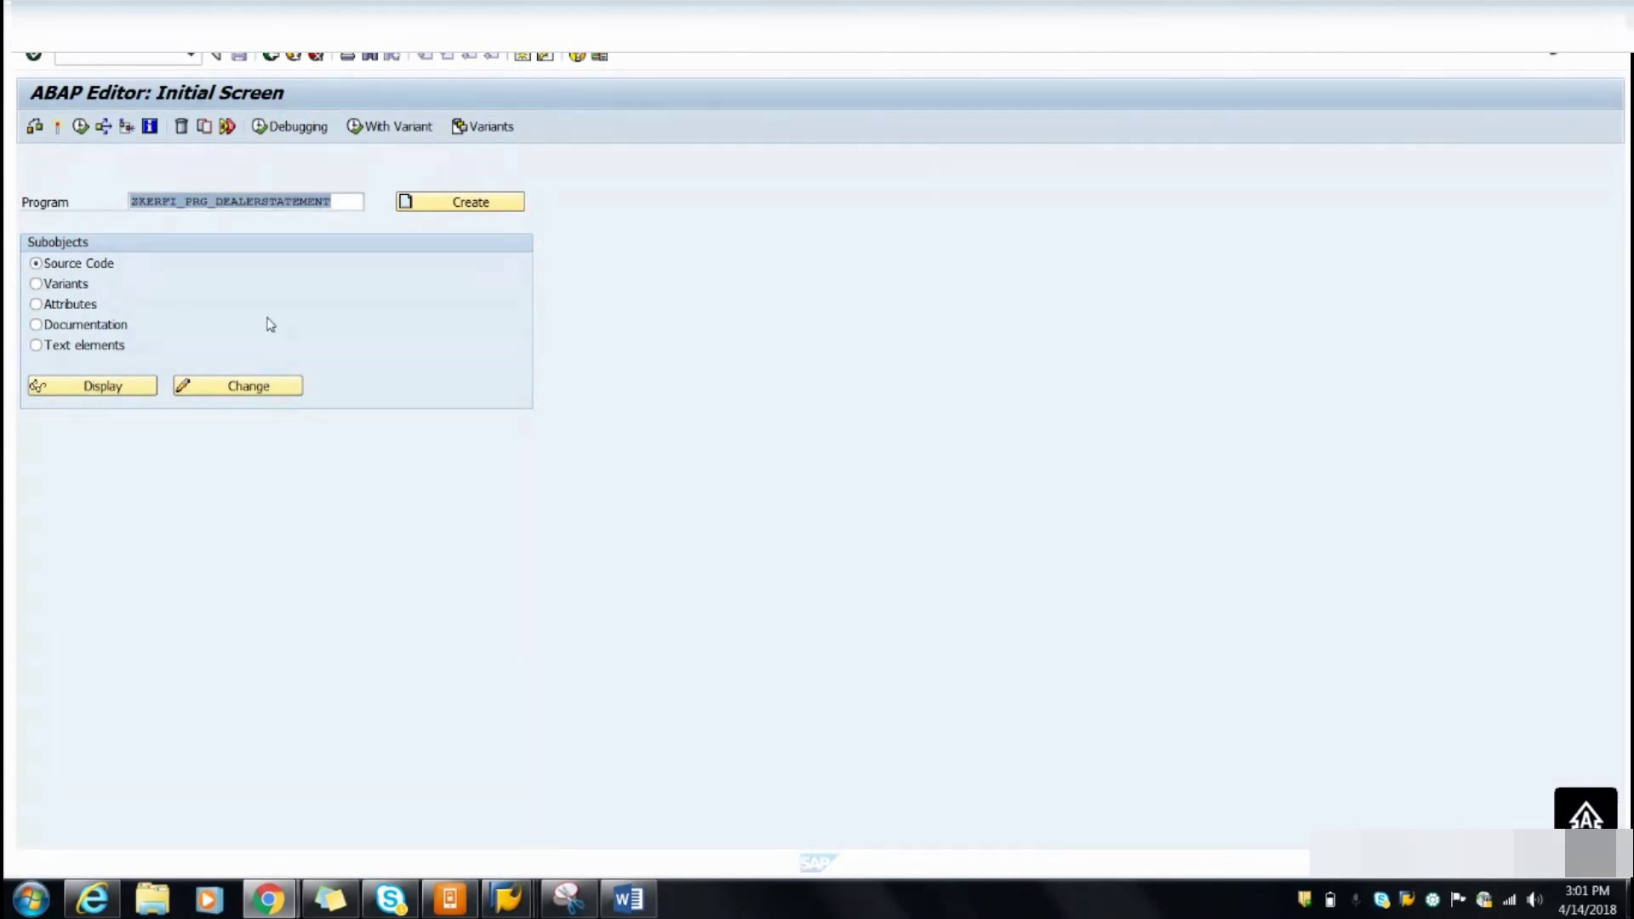
Display the source code of ZKERFI_PRG_DEALERSTATEMENT in the ABAP Editor
left_click(103, 384)
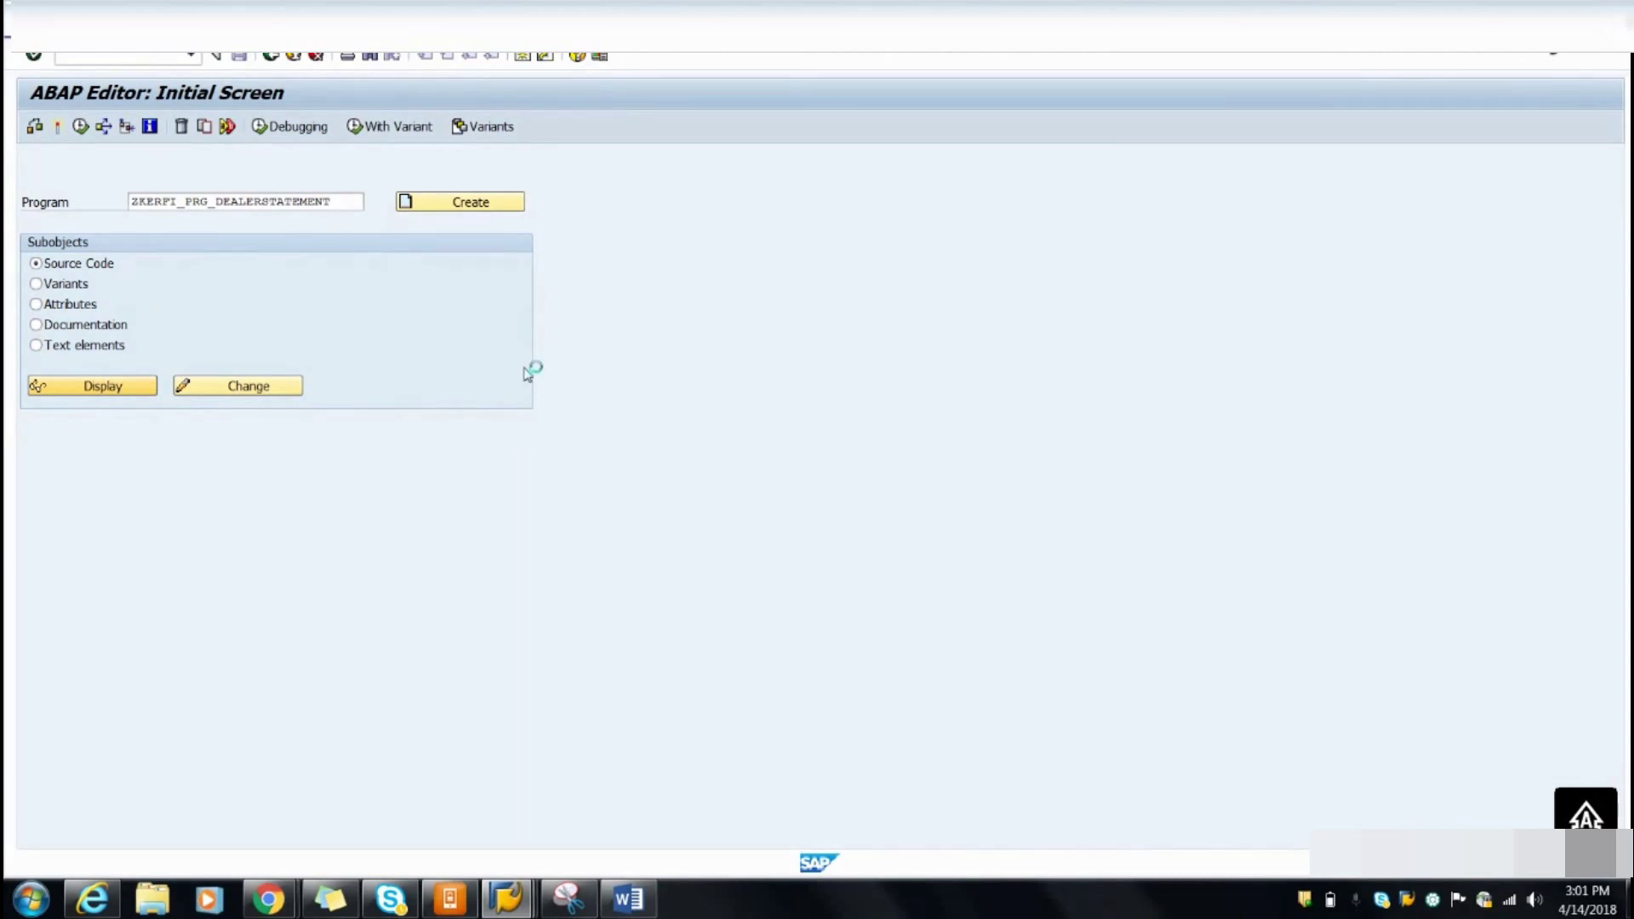
Jump to the main_logic FORM definition in the ZKERFI_PRG_DEALERSTATE_FORM include
scroll(530, 412, "down", 5)
scroll(518, 420, "up", 3)
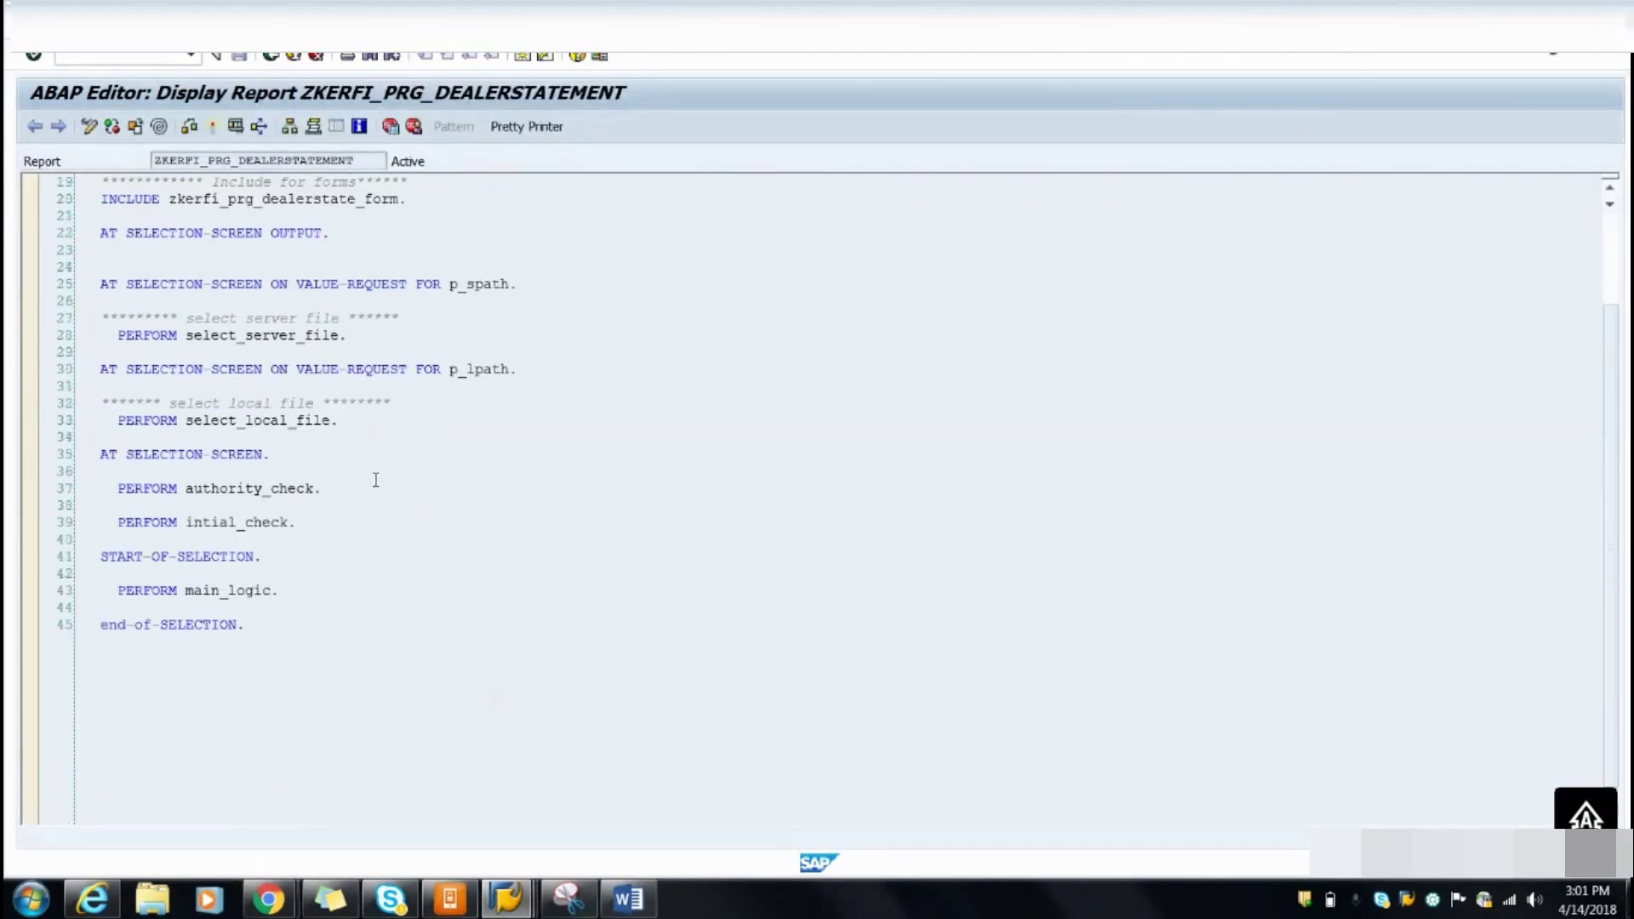
double_click(220, 589)
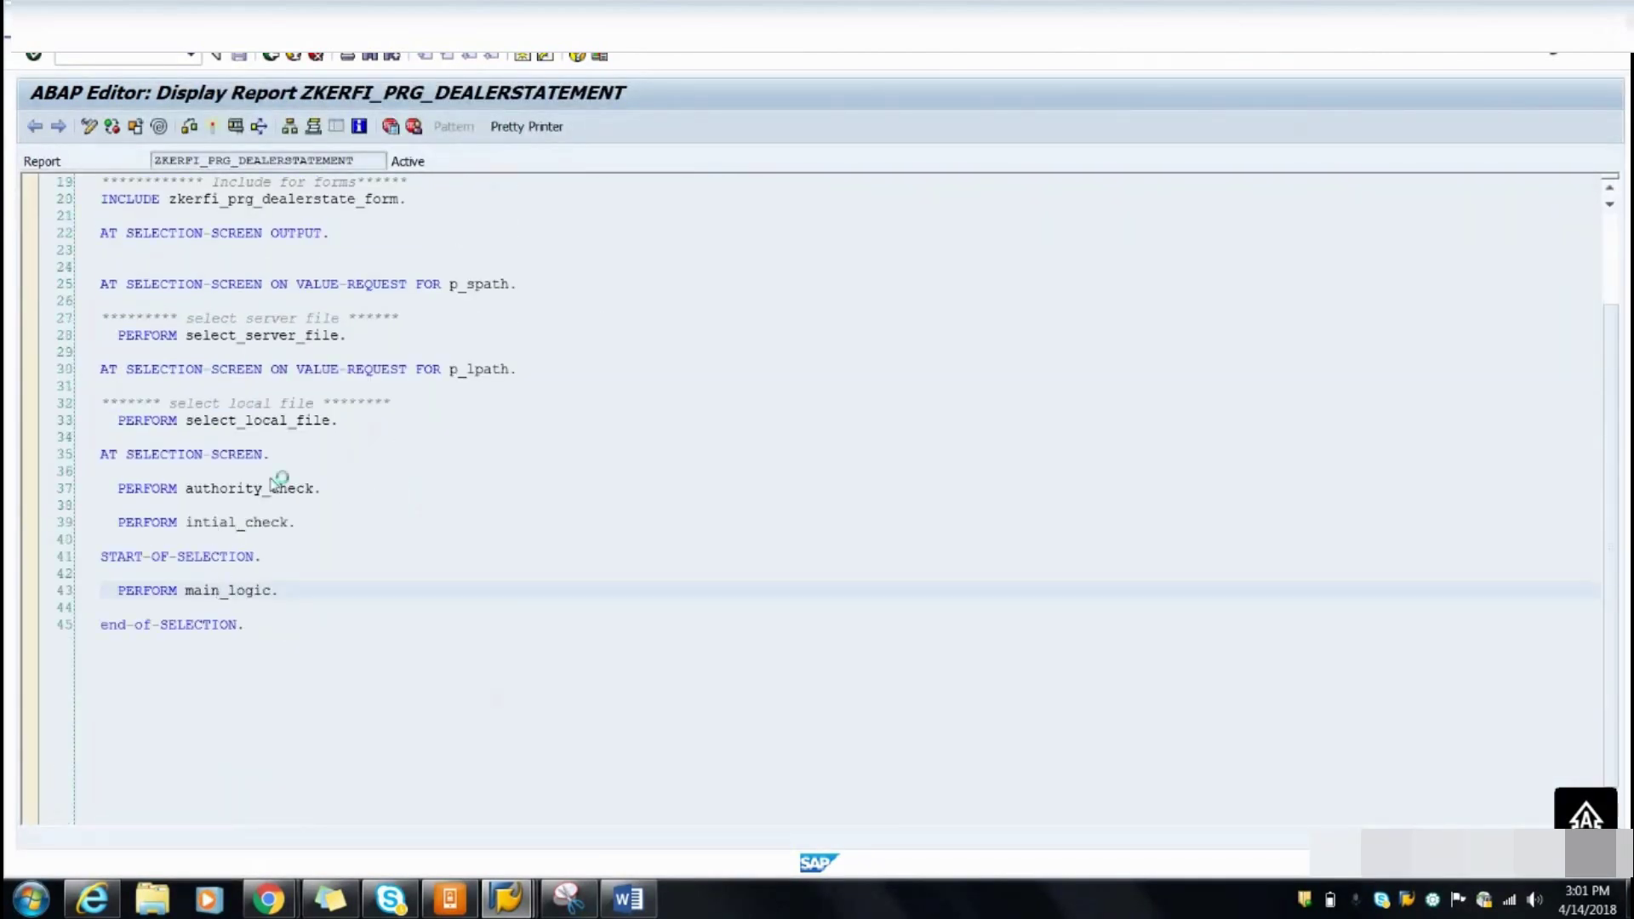
Execute the dealer statement report to reach its selection screen
scroll(271, 479, "up", 5)
scroll(236, 797, "down", 2)
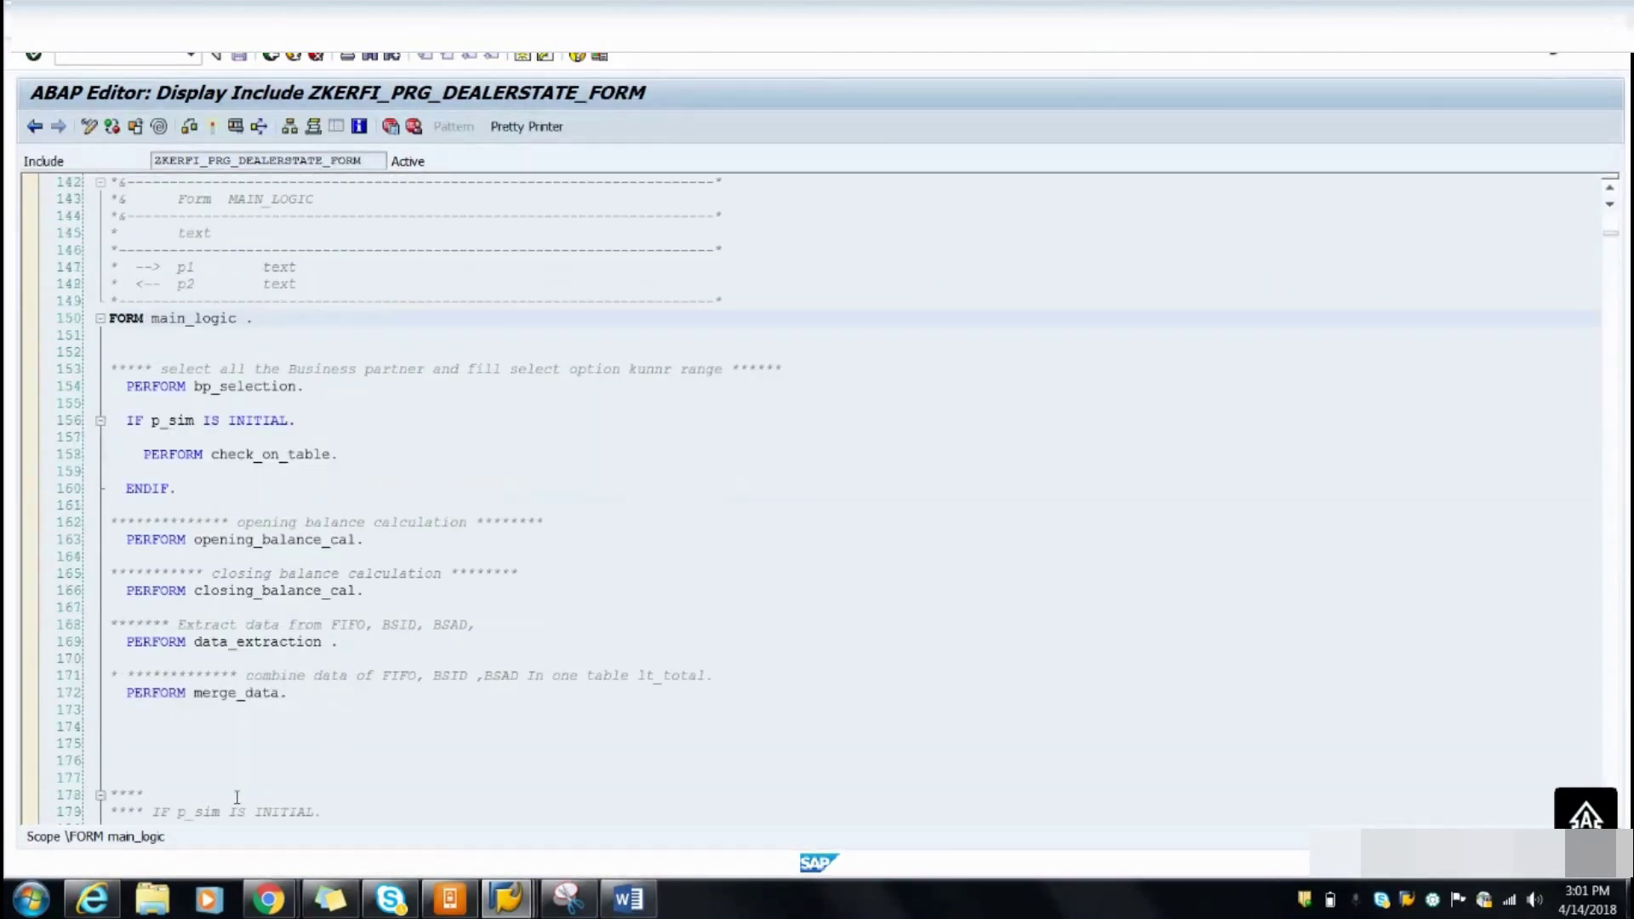
left_click(240, 126)
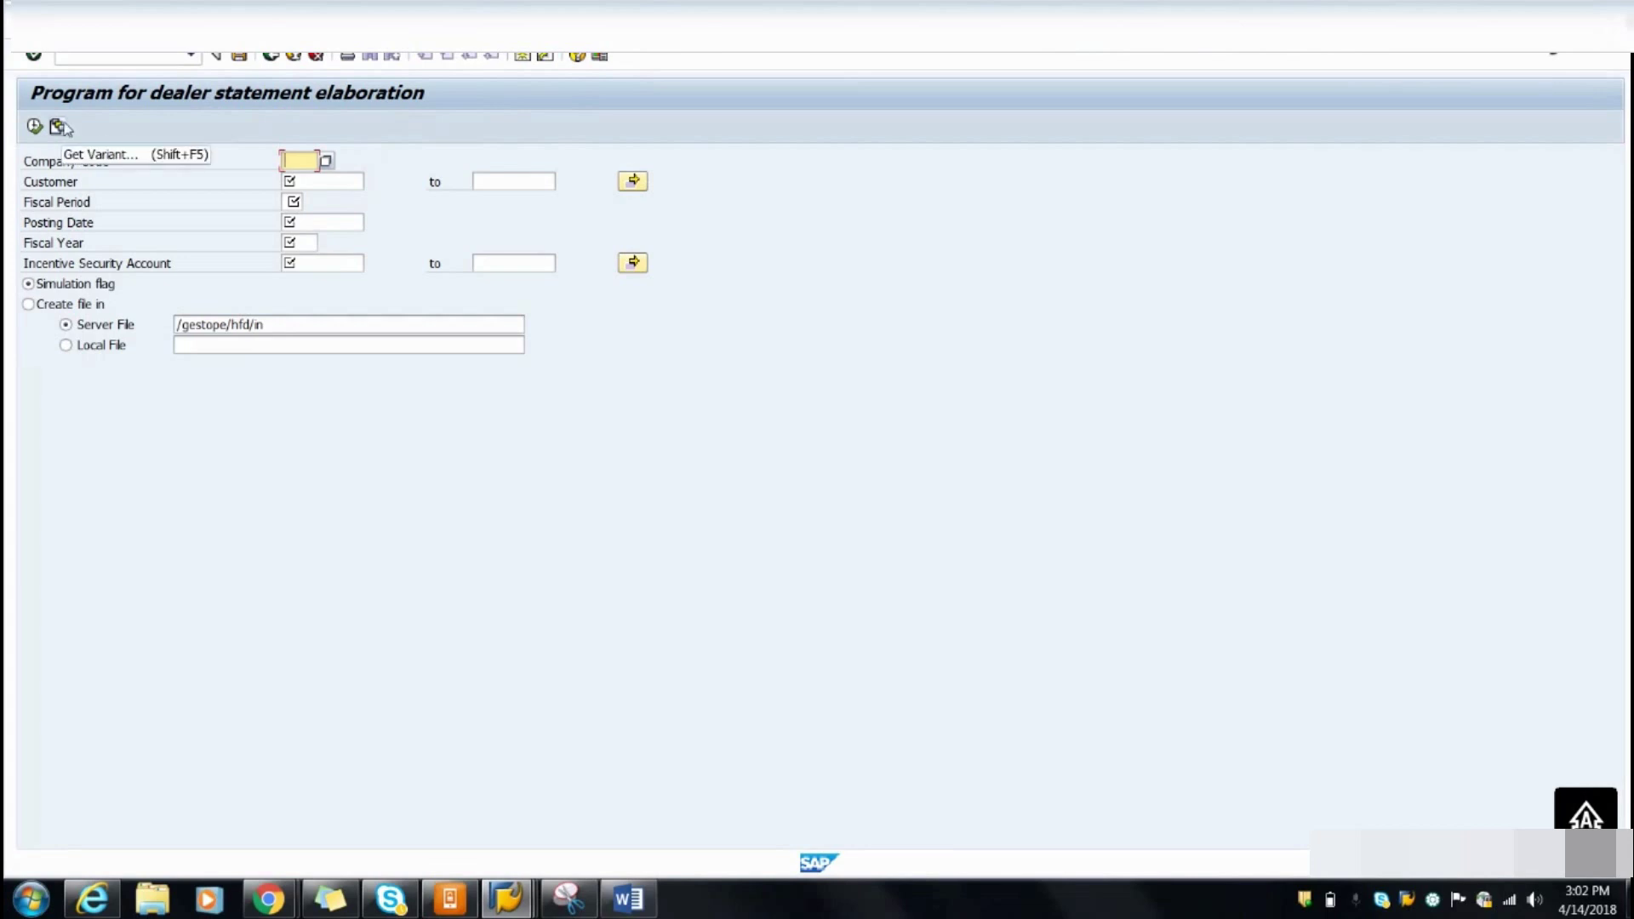
Load the TEST CELE variant (C811, 2018, local DS\April file) and start a background run
left_click(58, 127)
left_click(204, 381)
double_click(204, 388)
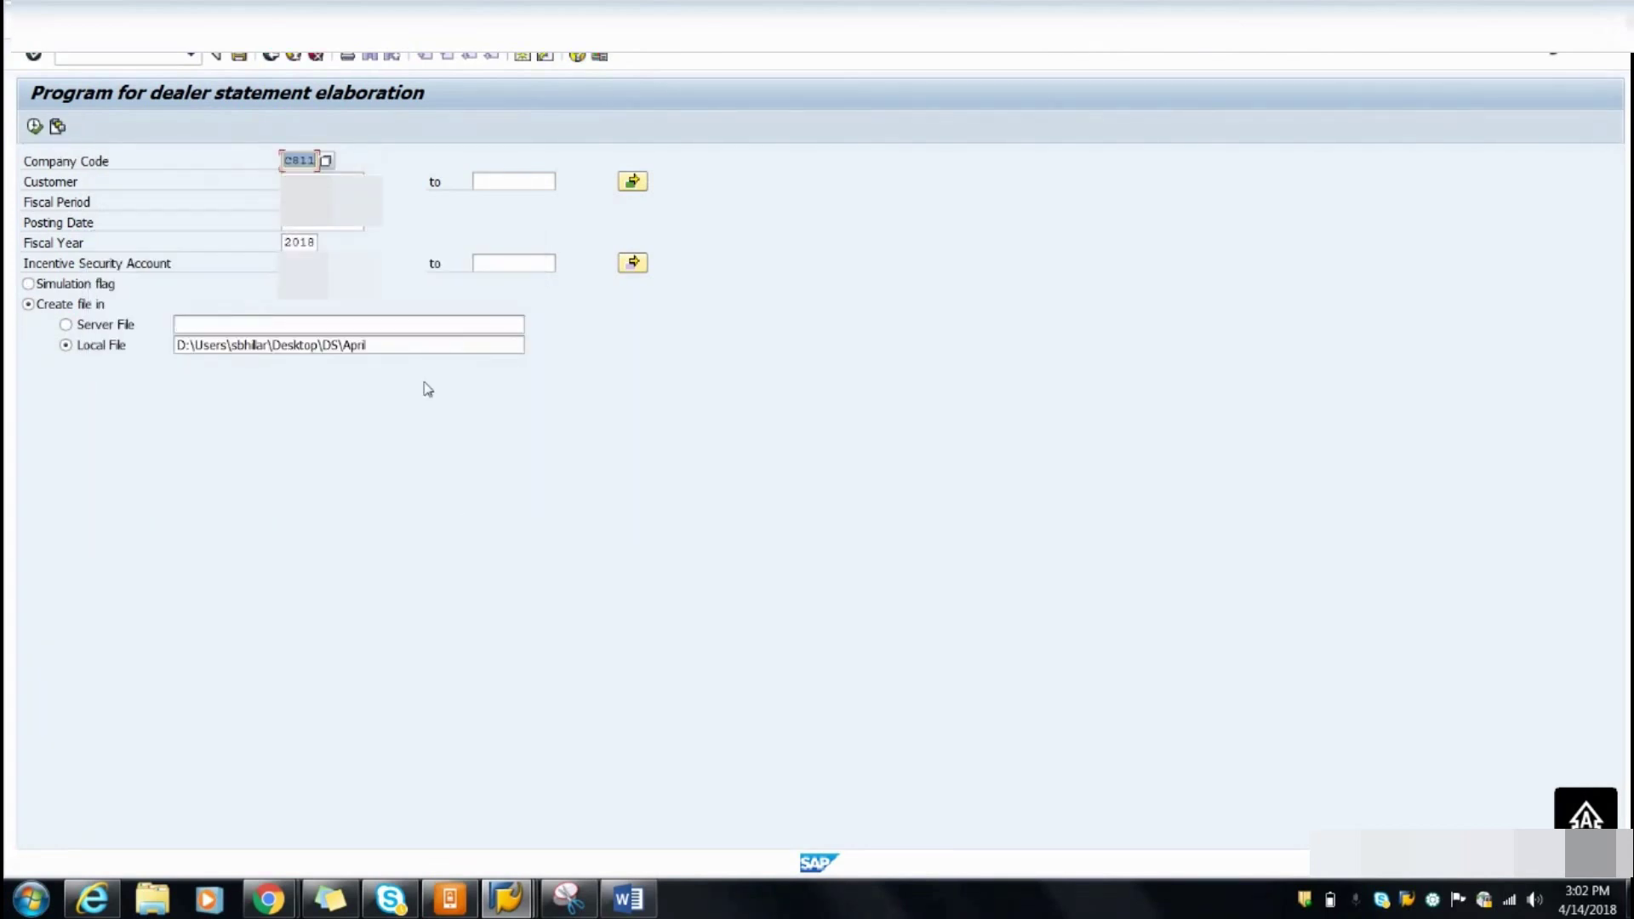
left_click(451, 345)
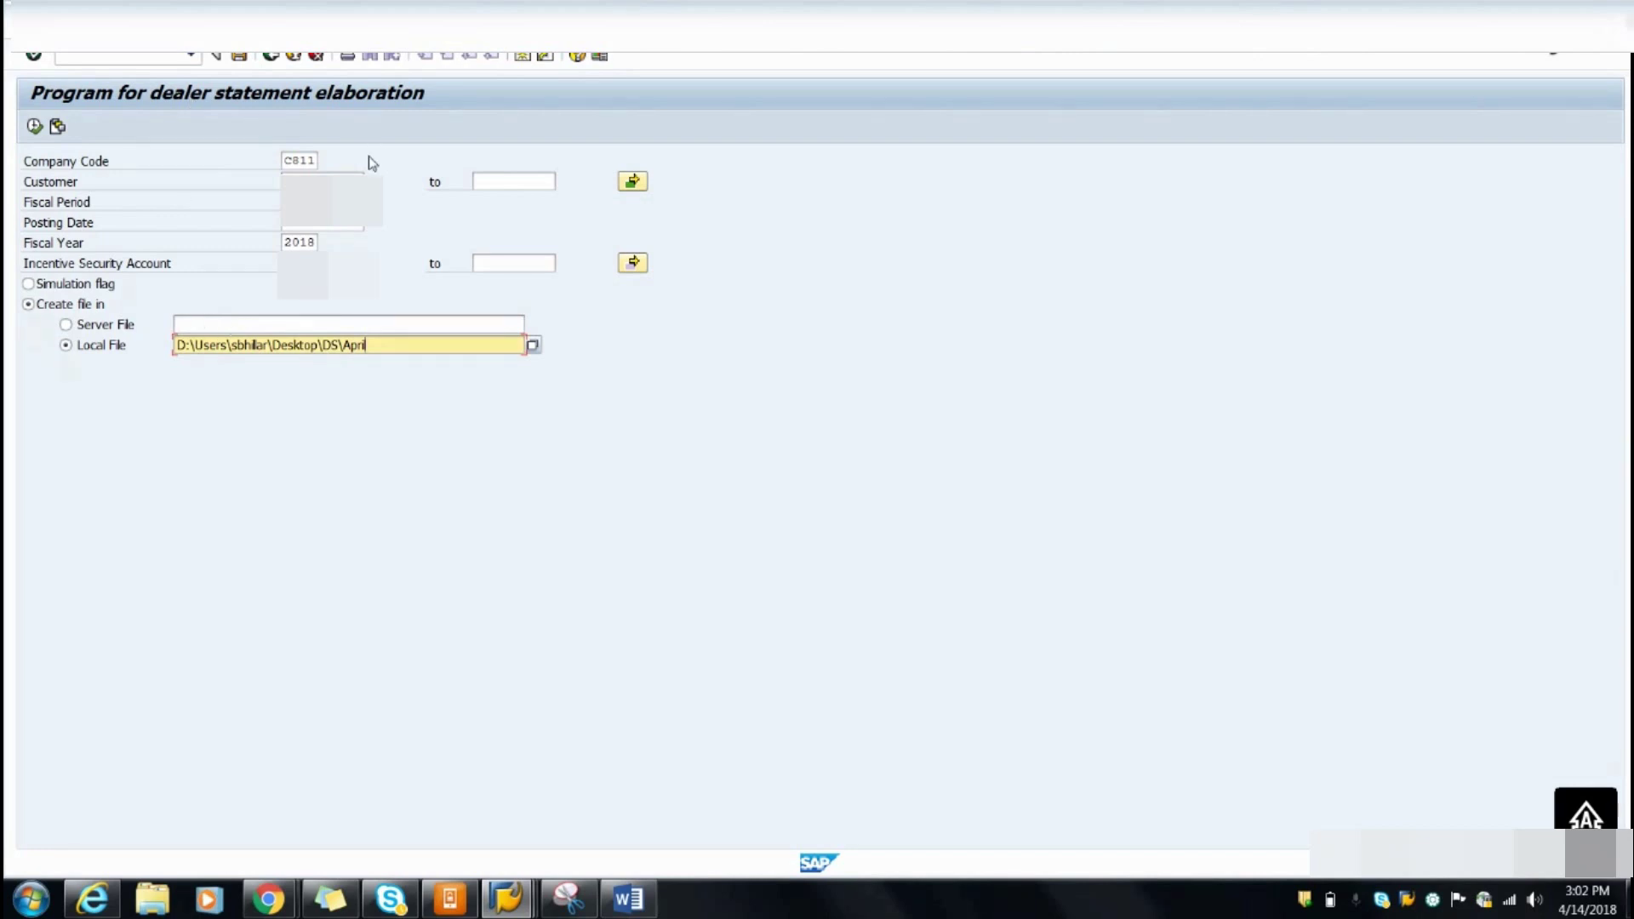
left_click(33, 132)
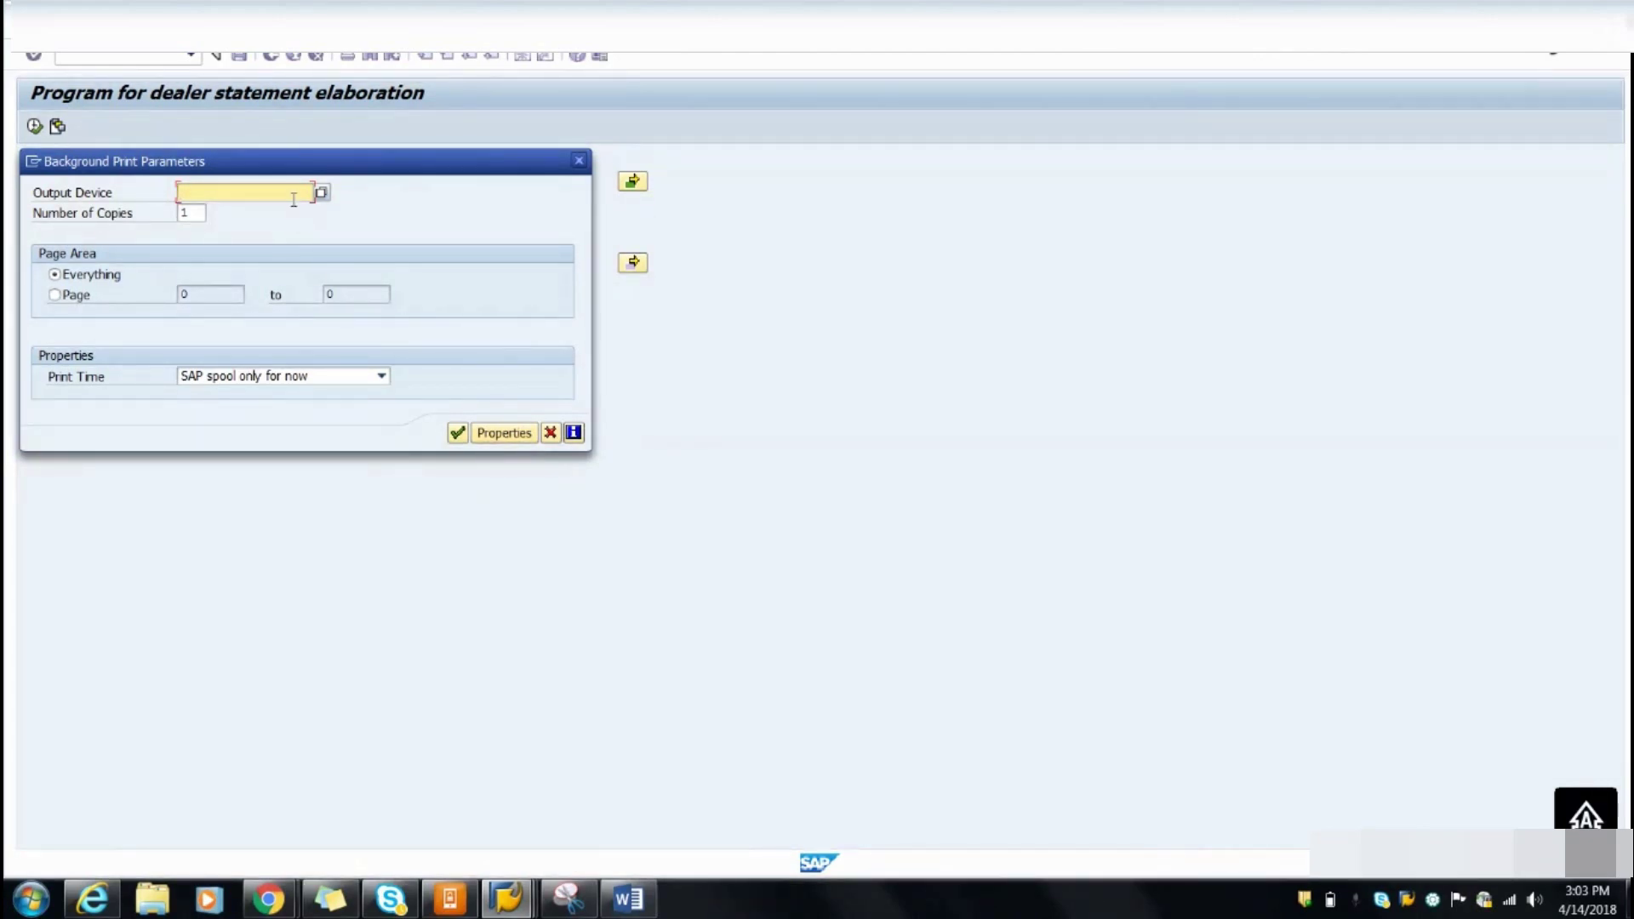
Schedule the report as an immediate background job with output device locl
left_click(294, 193)
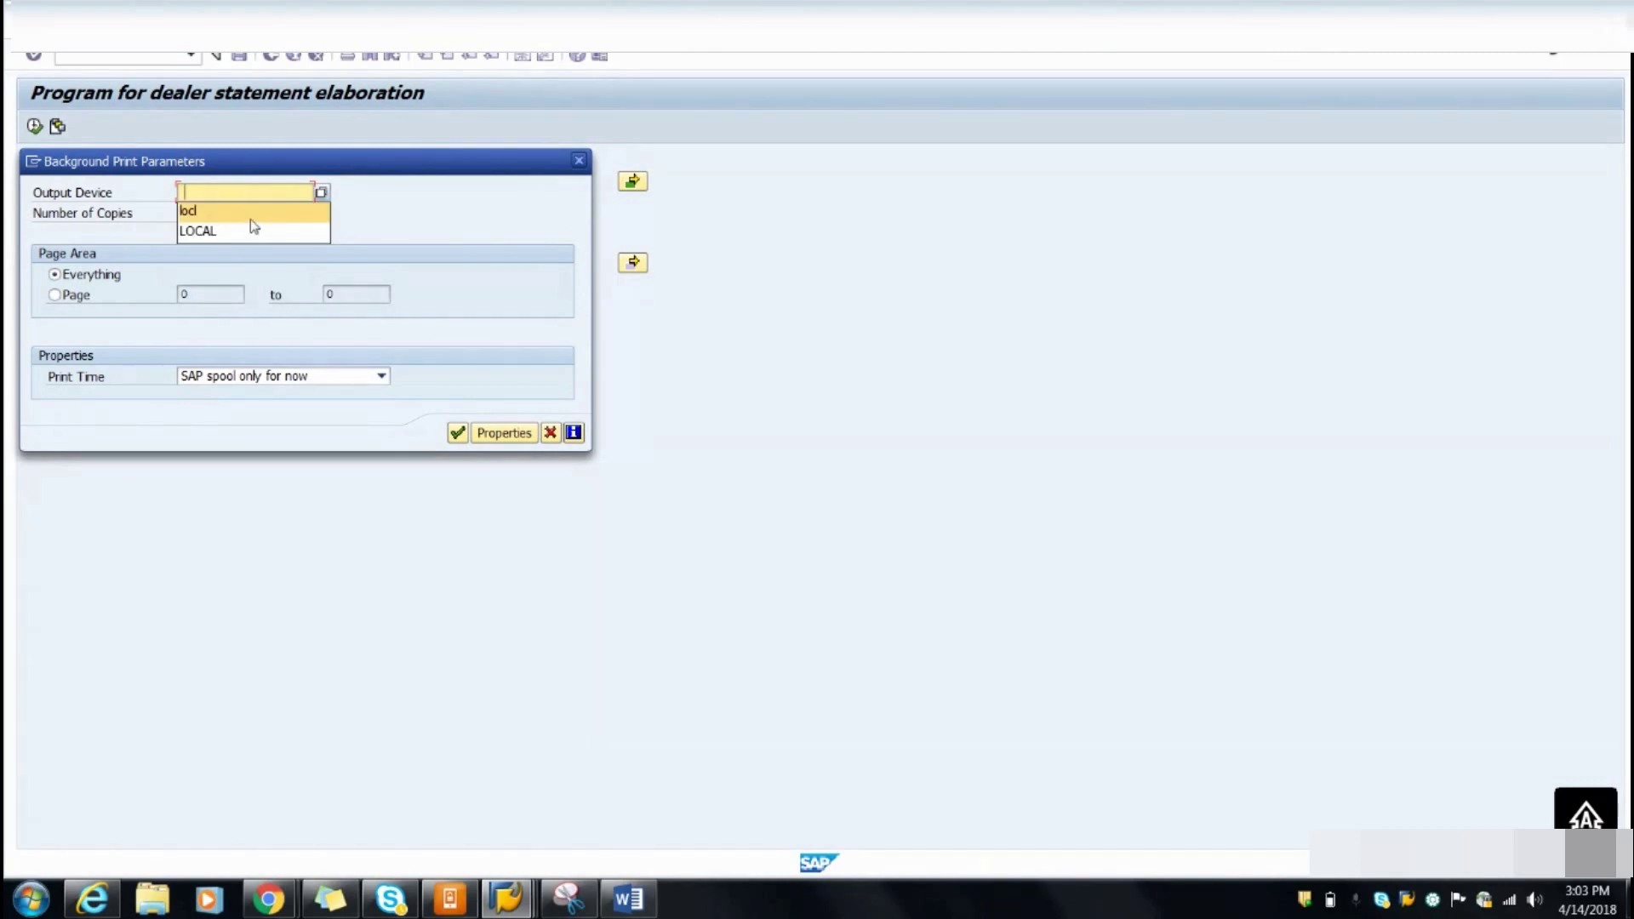
left_click(250, 216)
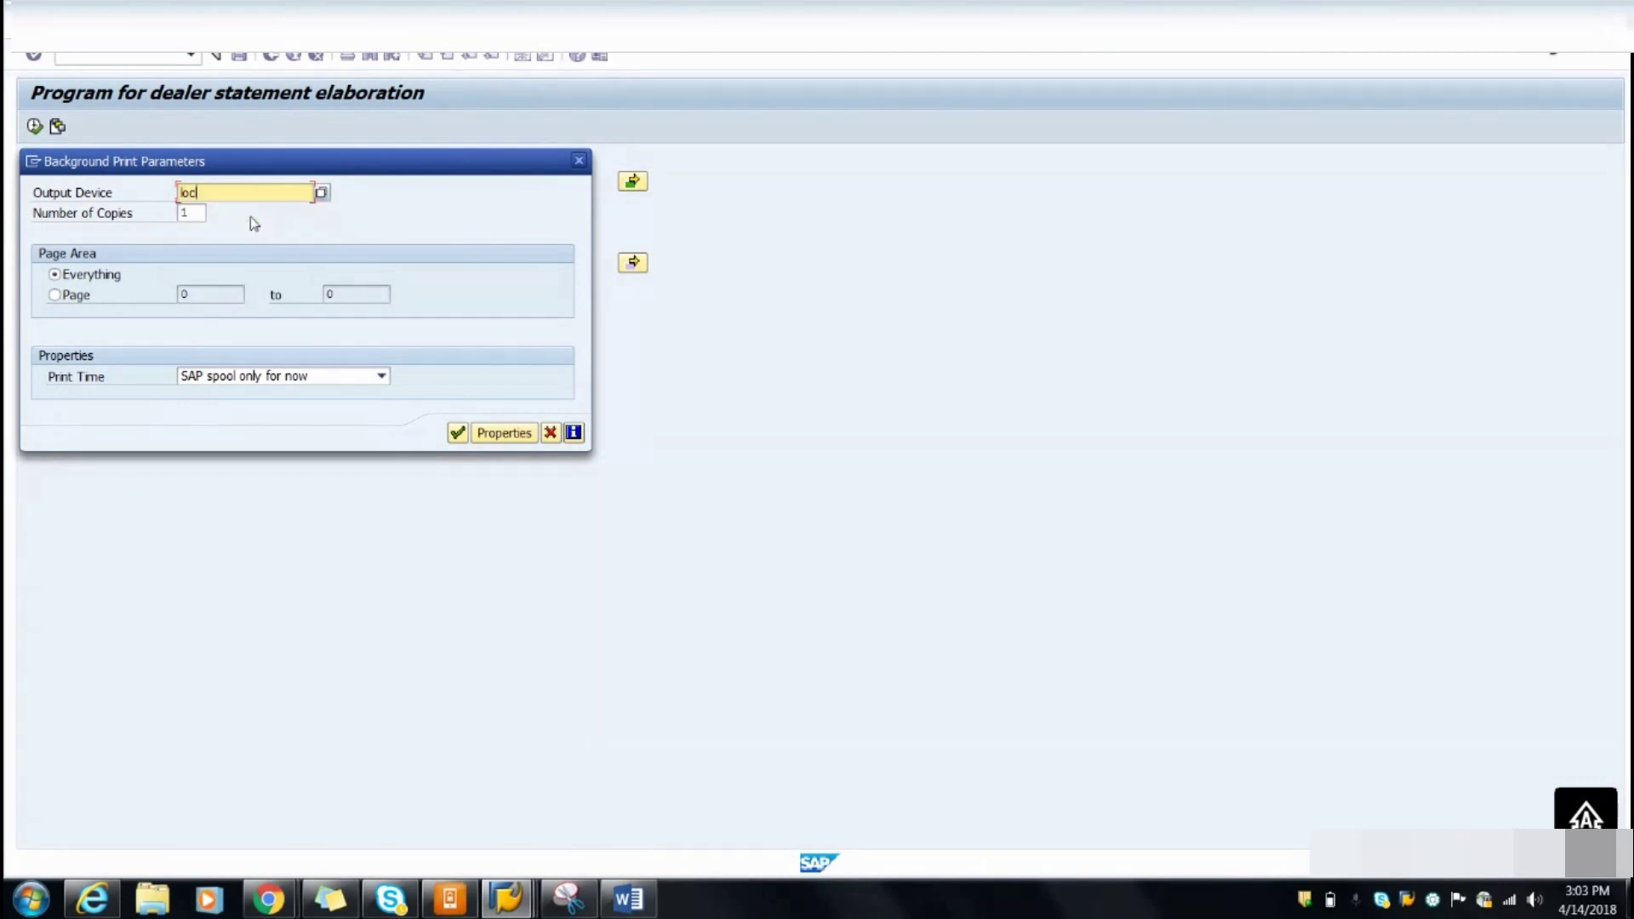
left_click(457, 434)
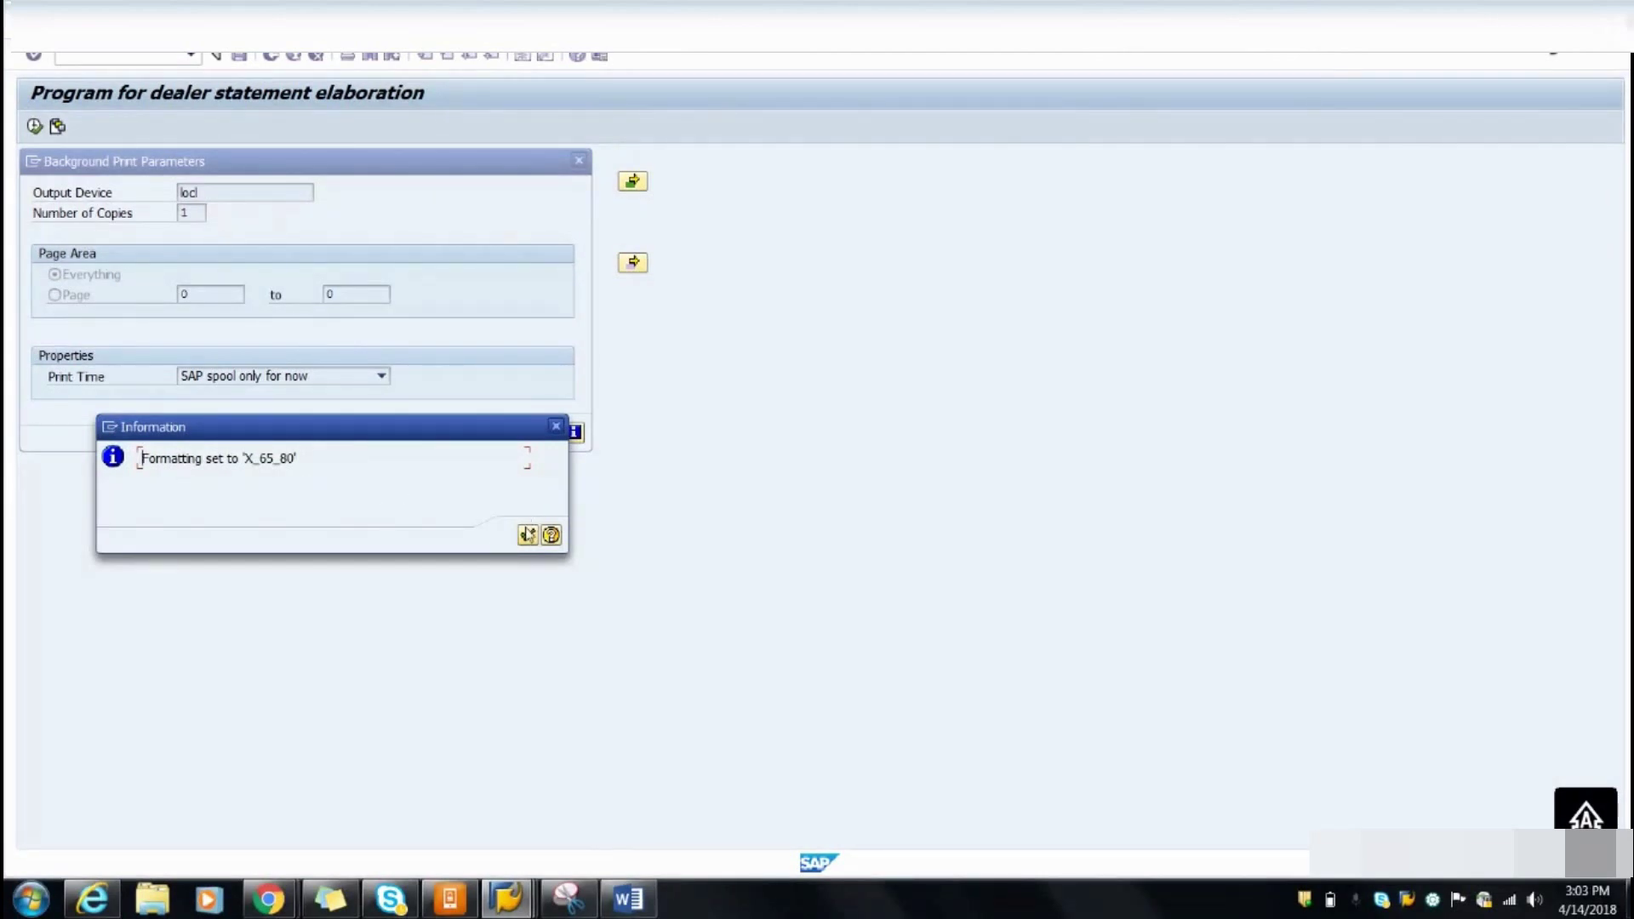
left_click(528, 535)
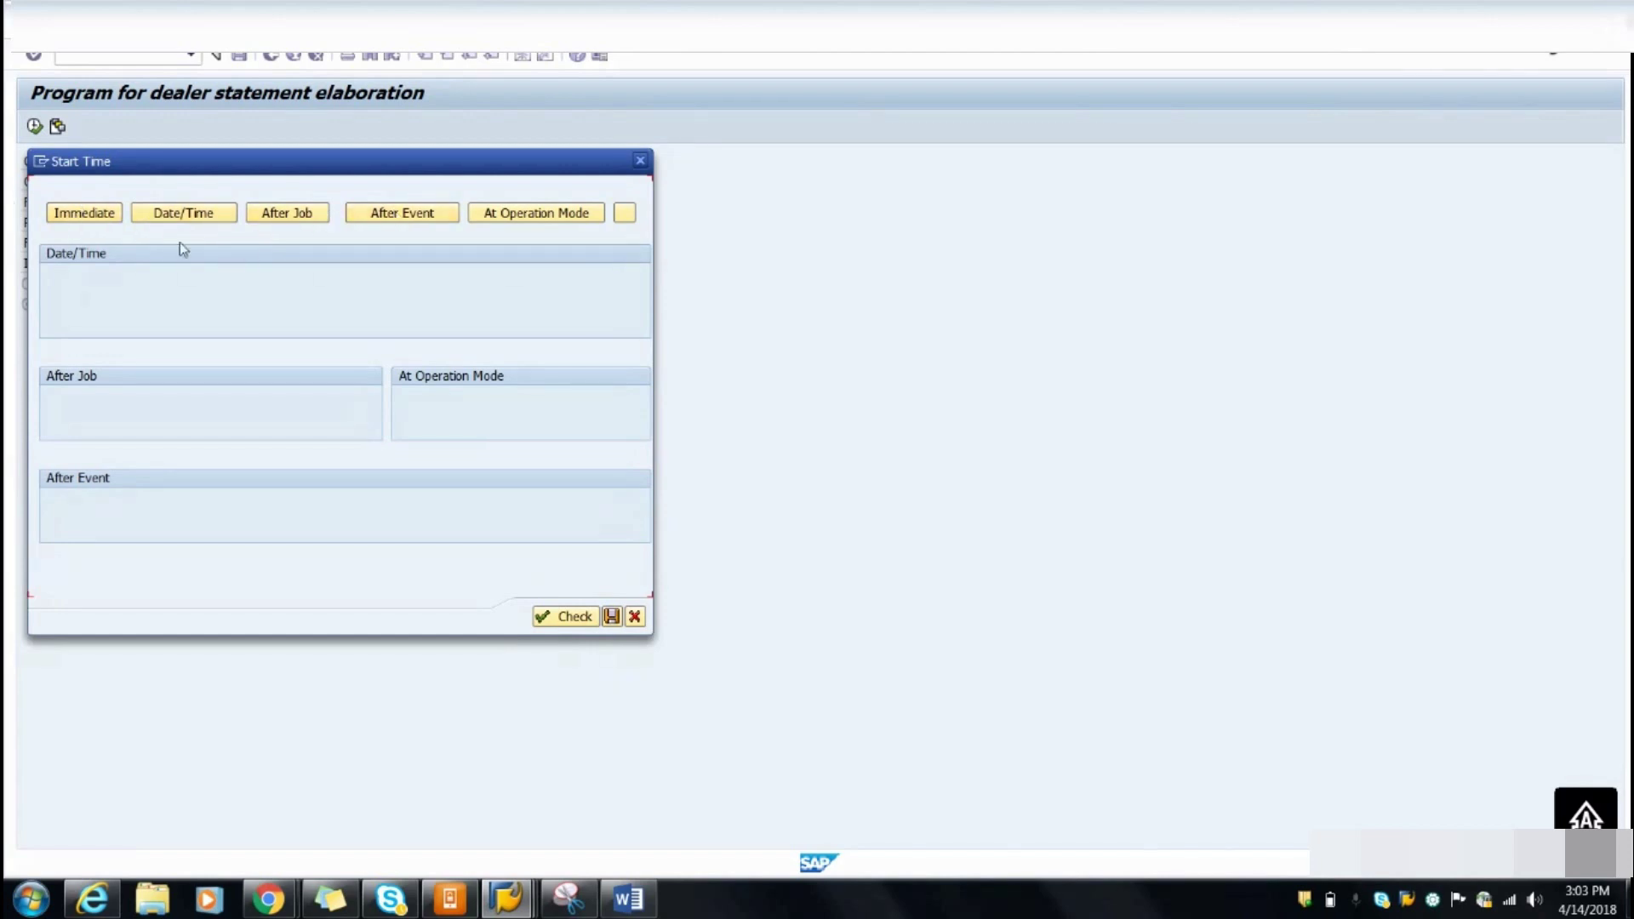
left_click(84, 213)
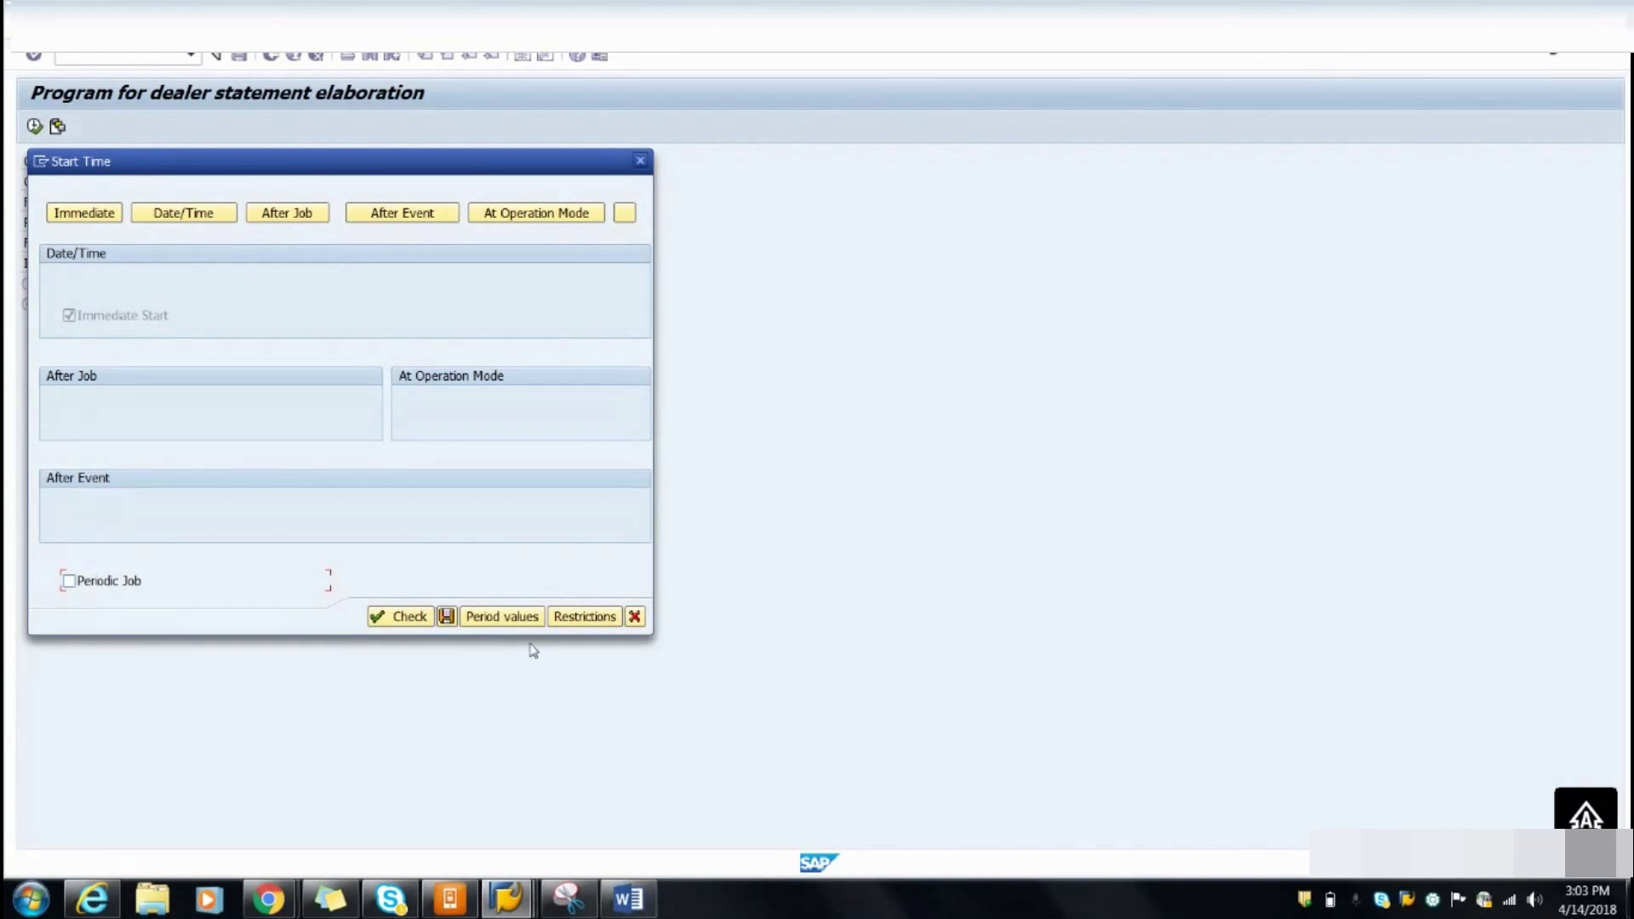
left_click(447, 618)
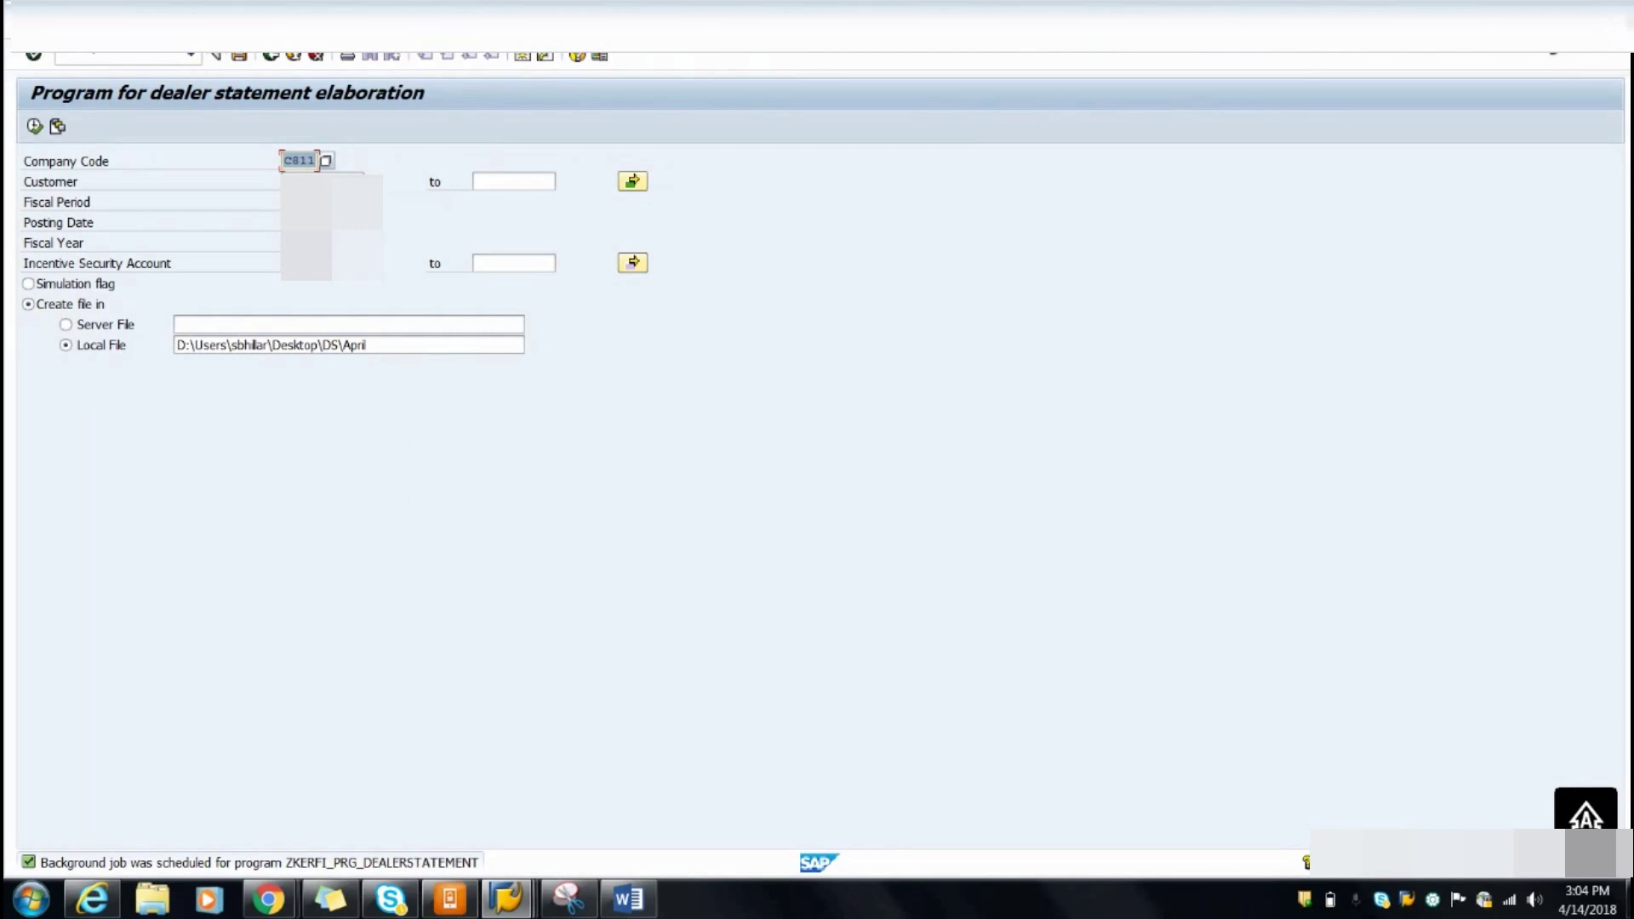
List today's jobs for ZKERFI_PRG_DEALERSTATEMENT via /OSM37 job selection
left_click(119, 55)
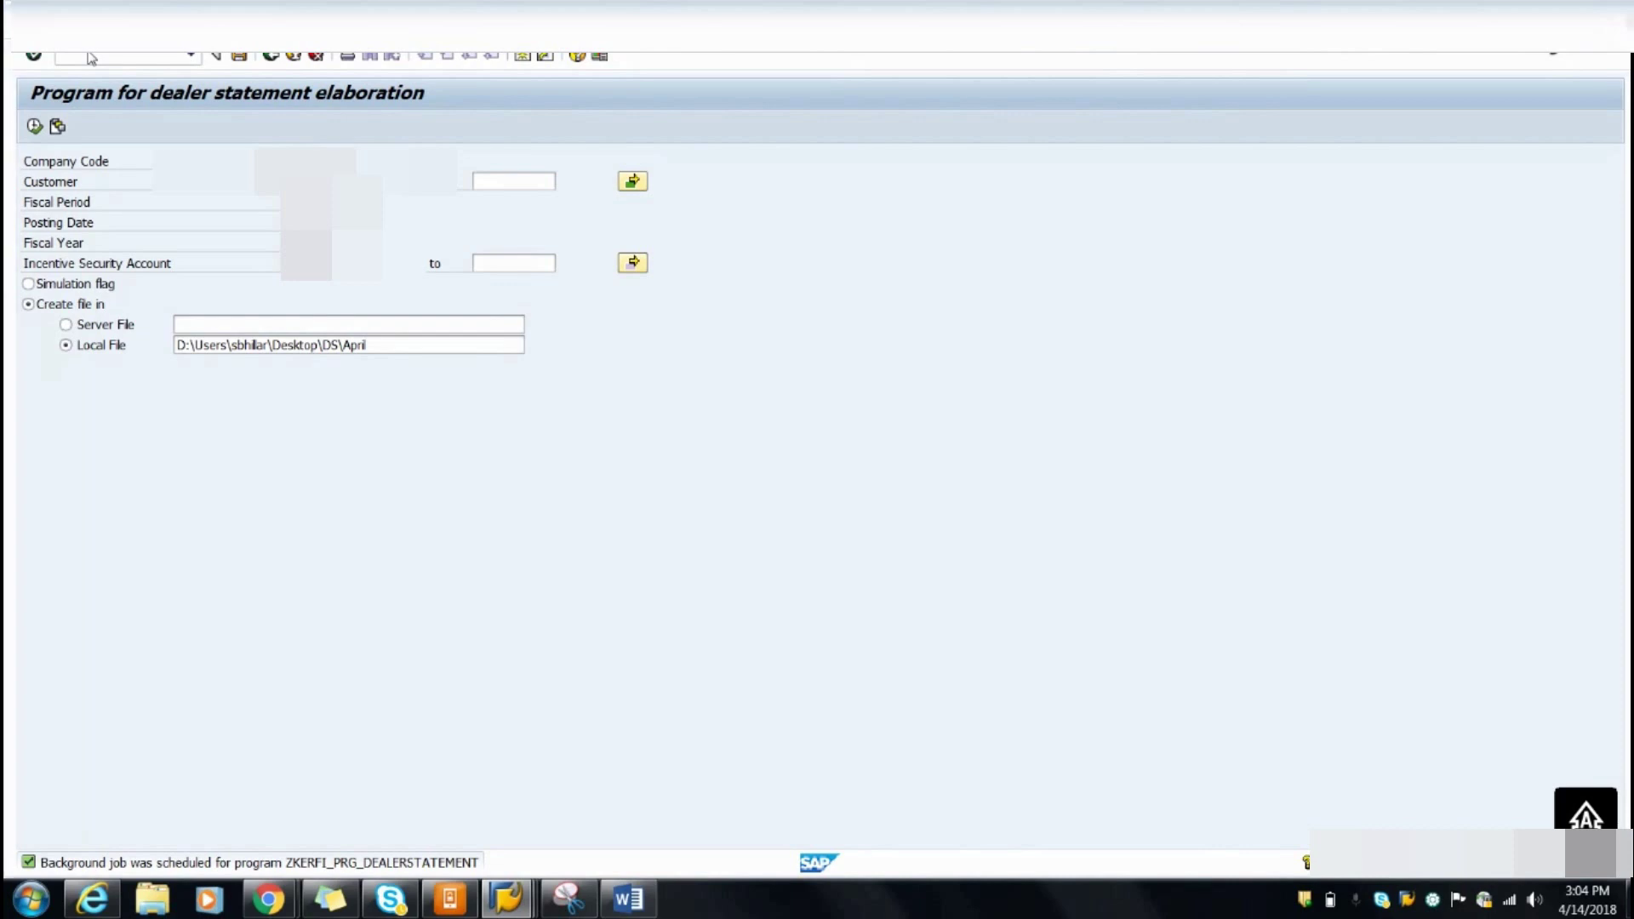
key("Return")
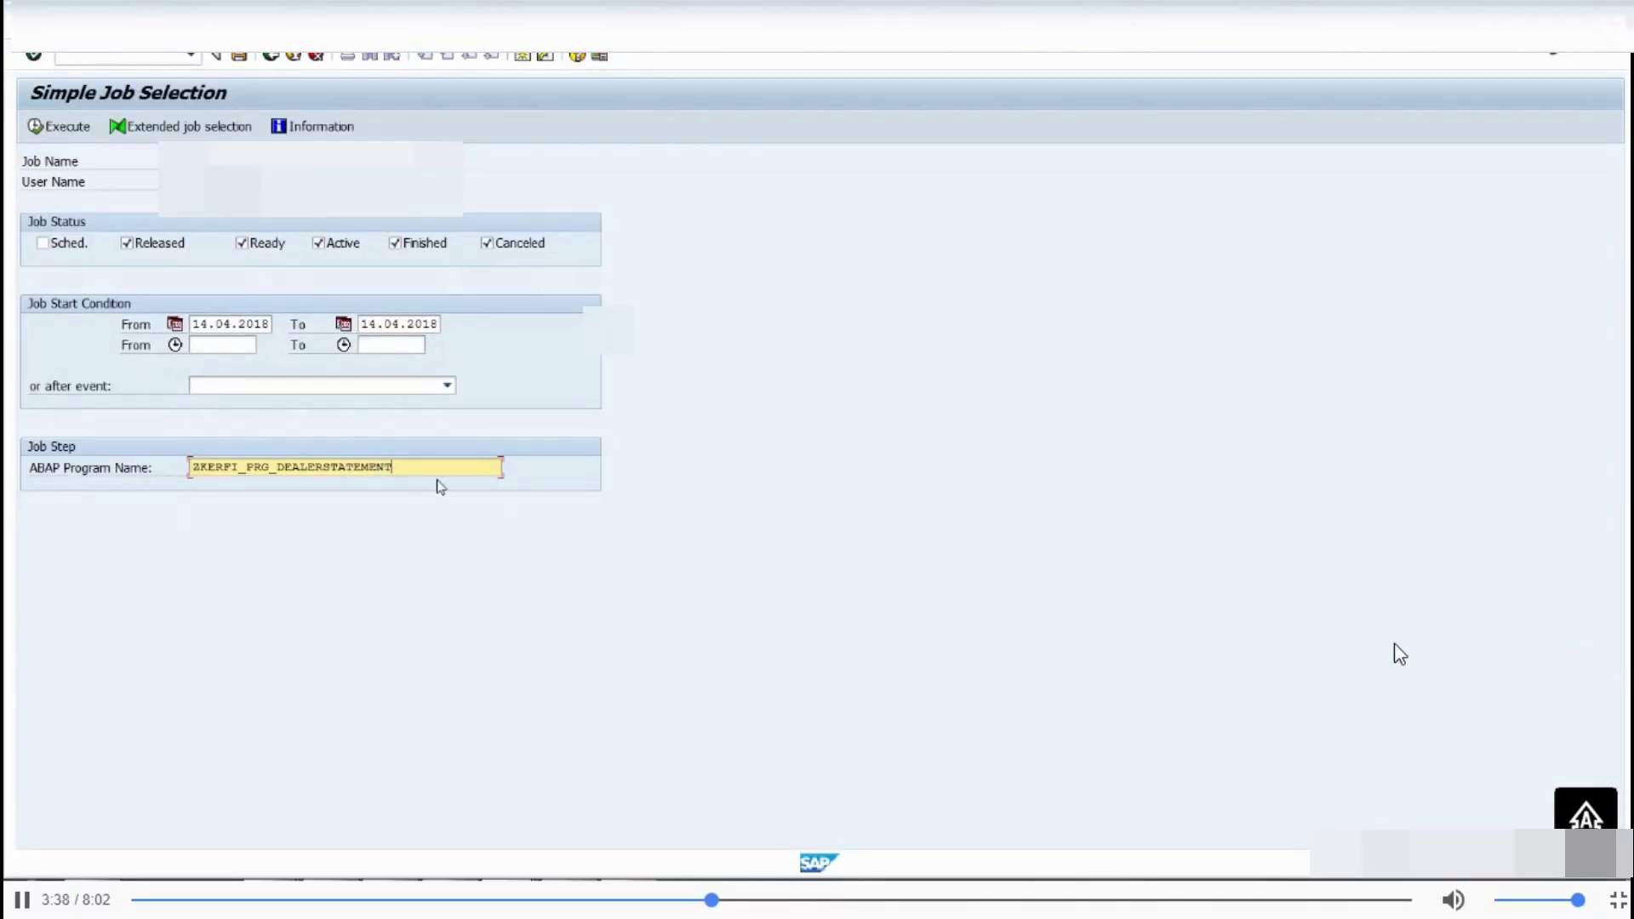
left_click_drag(443, 470, 195, 467)
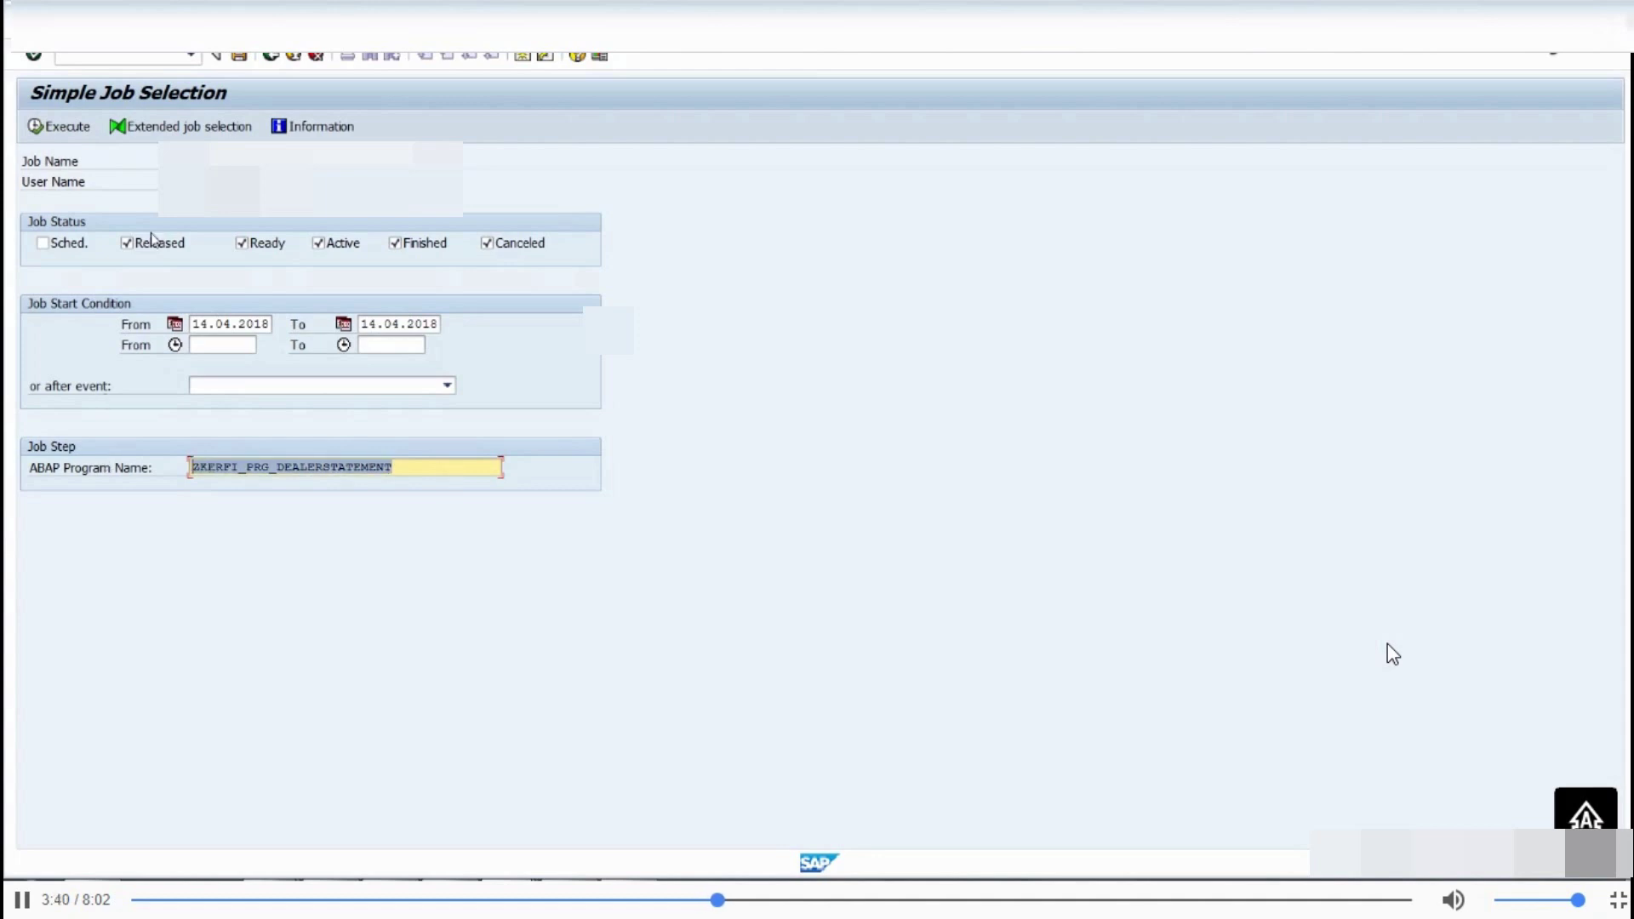
left_click(62, 129)
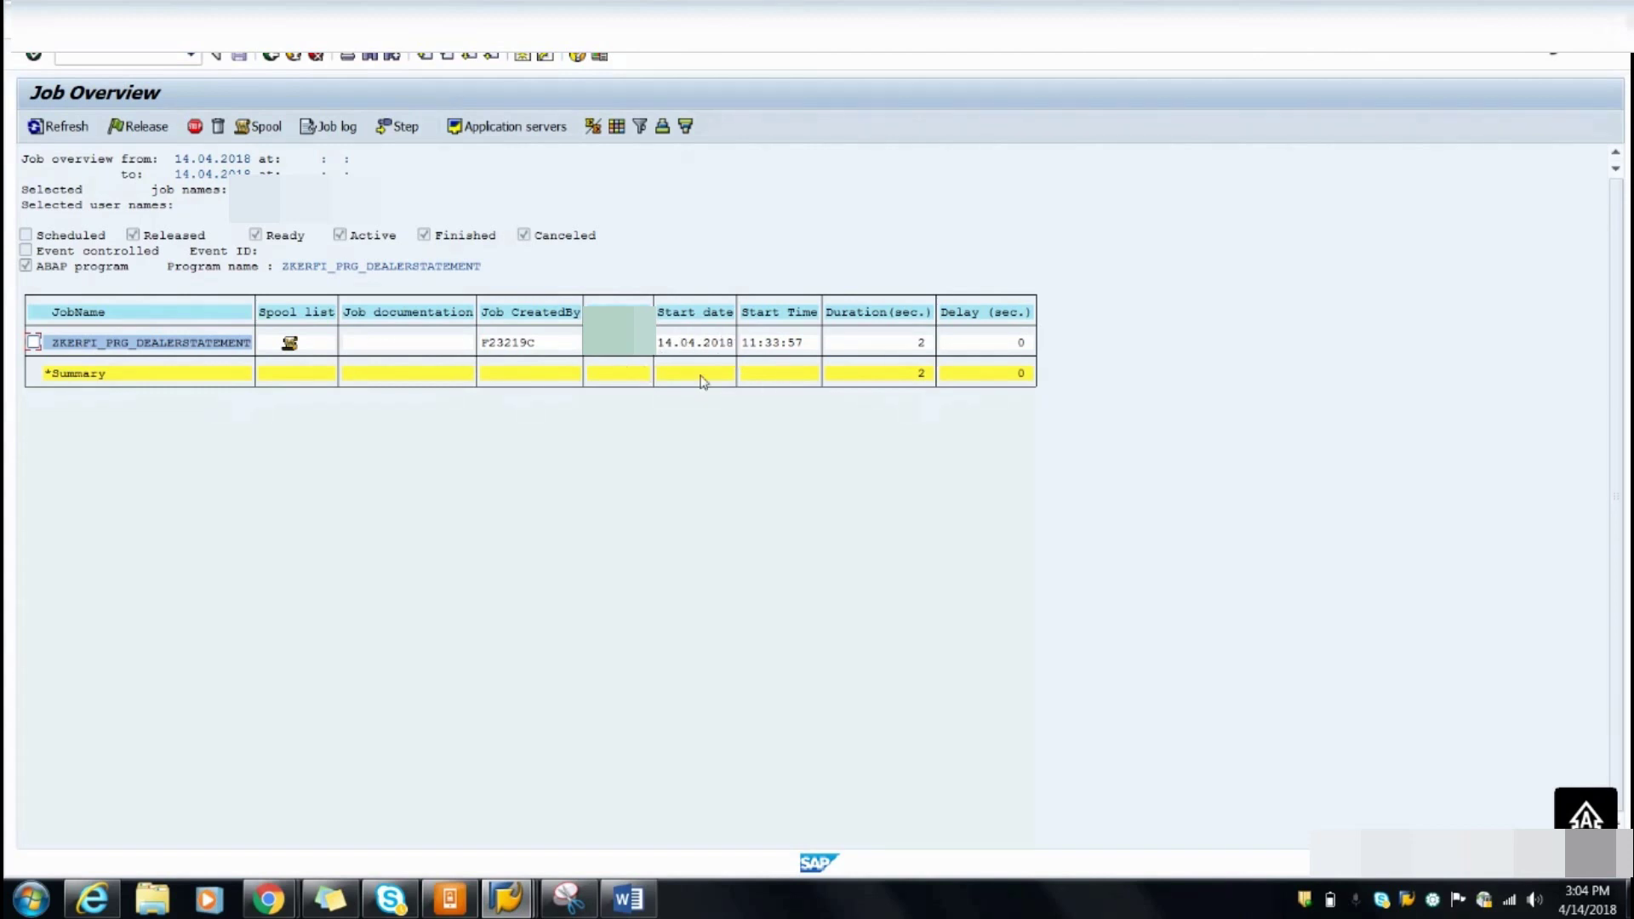
Review spool request 16434 showing three passed records for company code C811
left_click(289, 345)
left_click(288, 344)
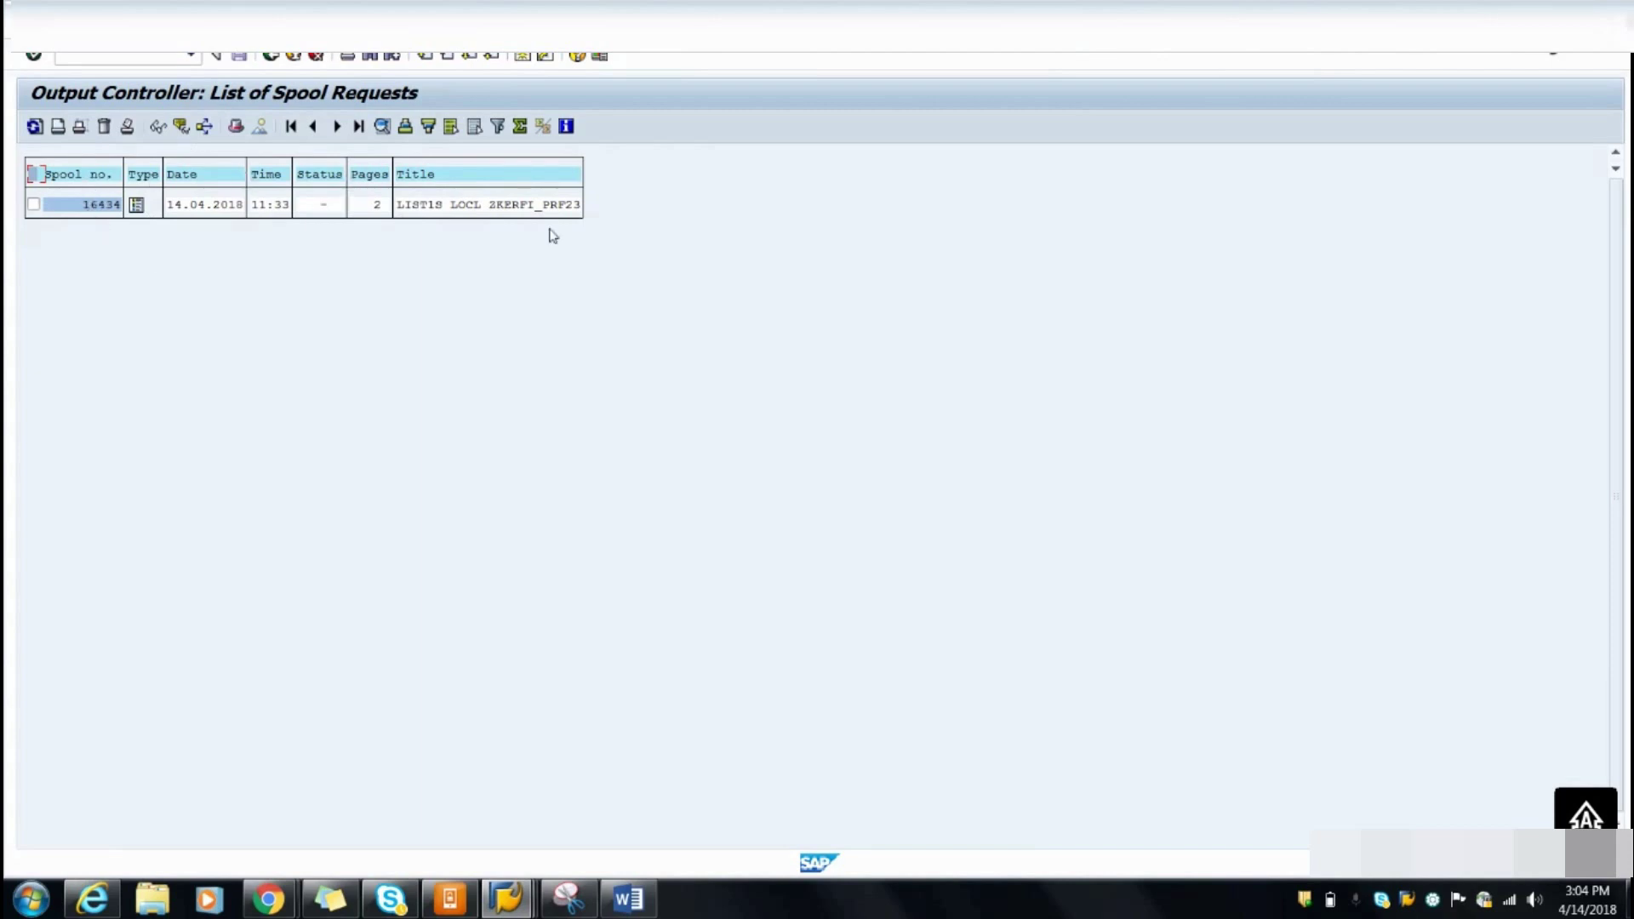
left_click(136, 207)
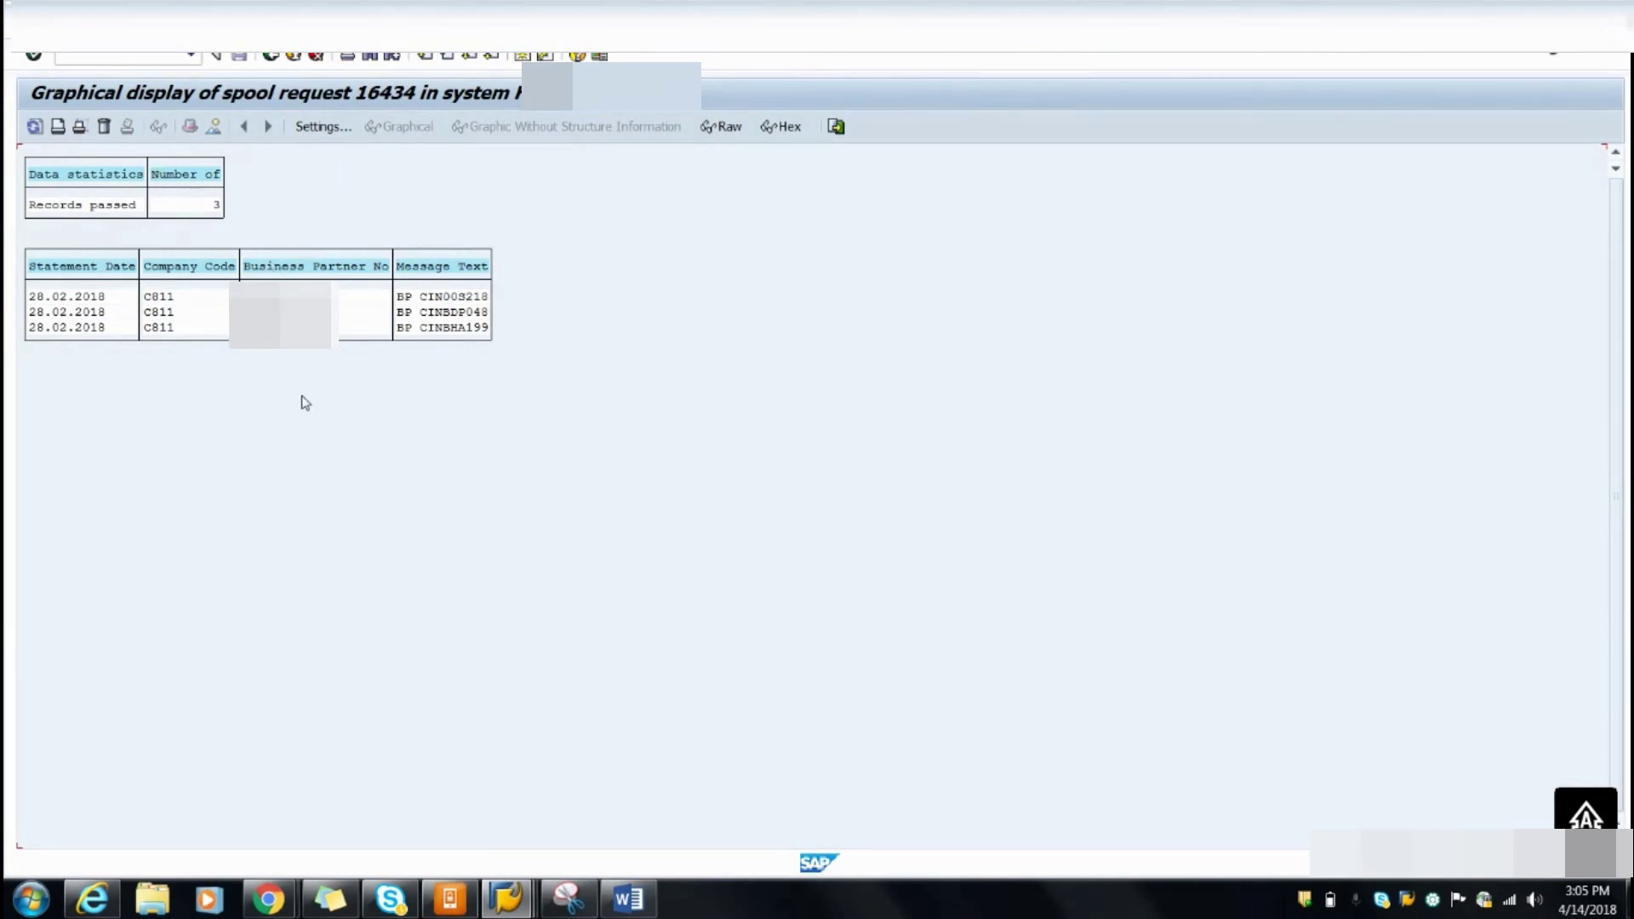
mouse_move(1405, 647)
left_click(272, 57)
Return to job selection by rerunning SM37 from the transaction history
left_click(273, 57)
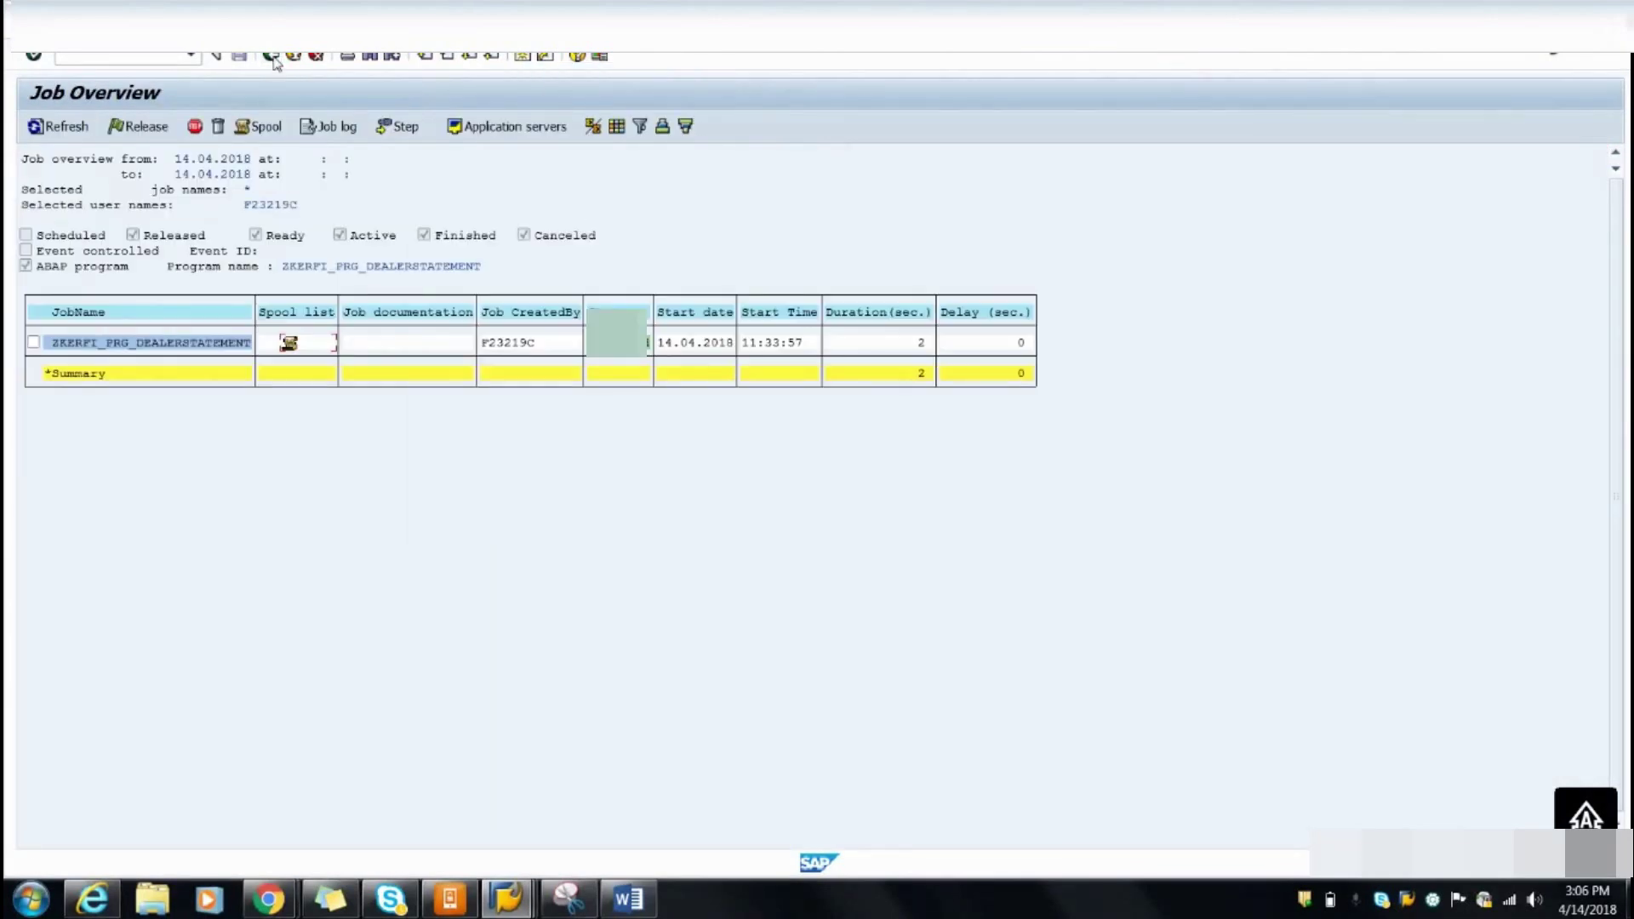
left_click(273, 57)
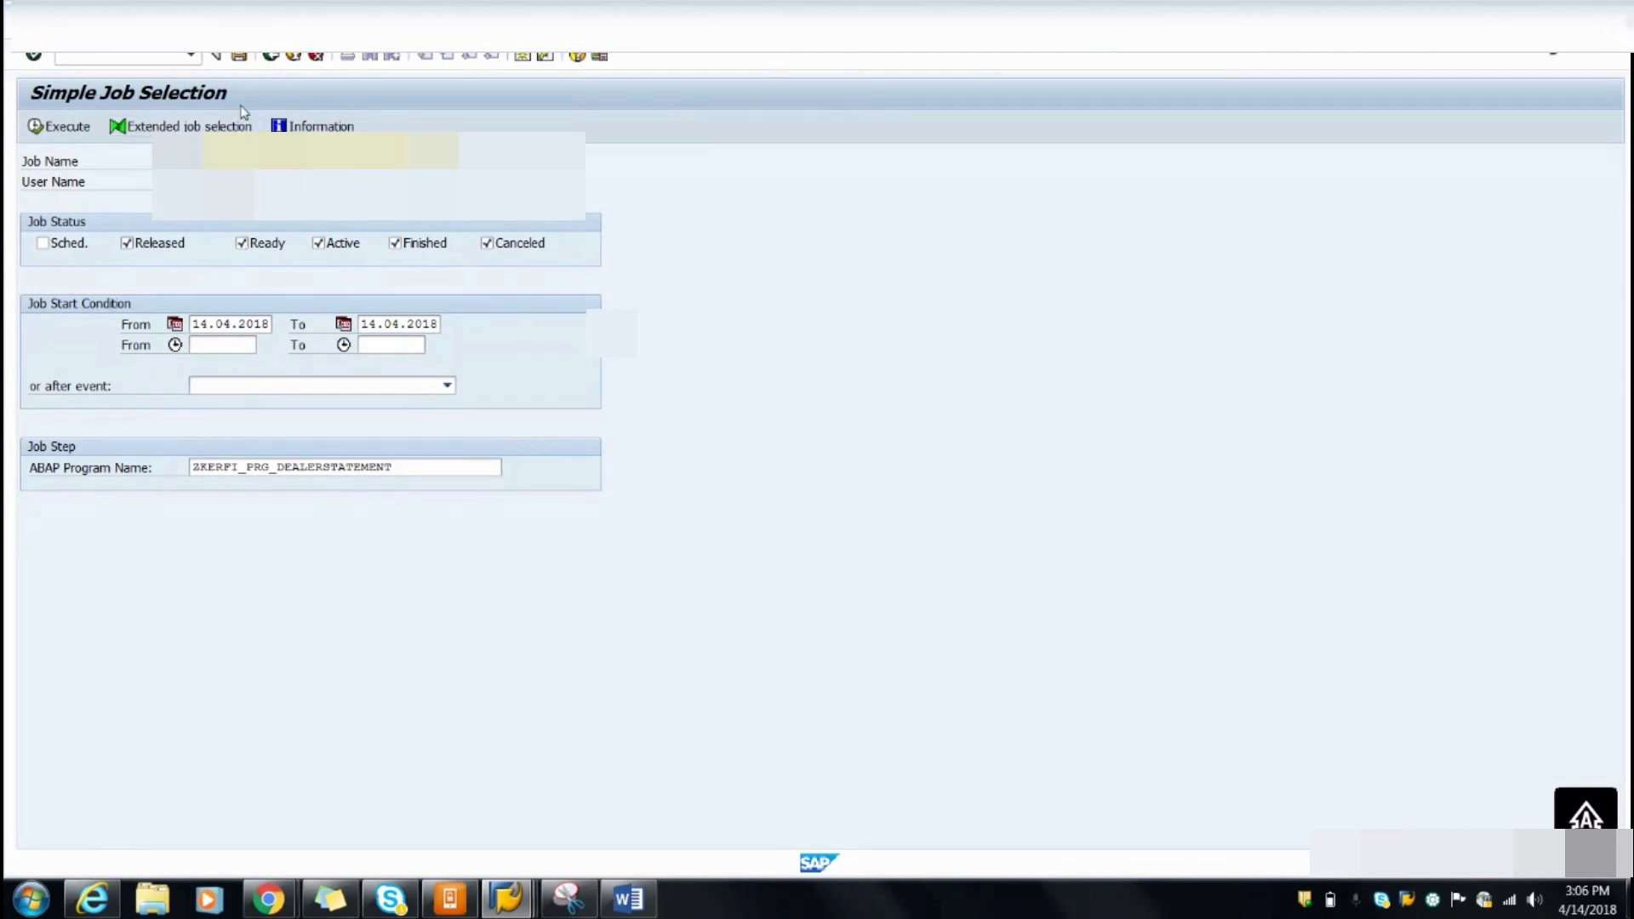
left_click(185, 58)
left_click(189, 60)
left_click(150, 70)
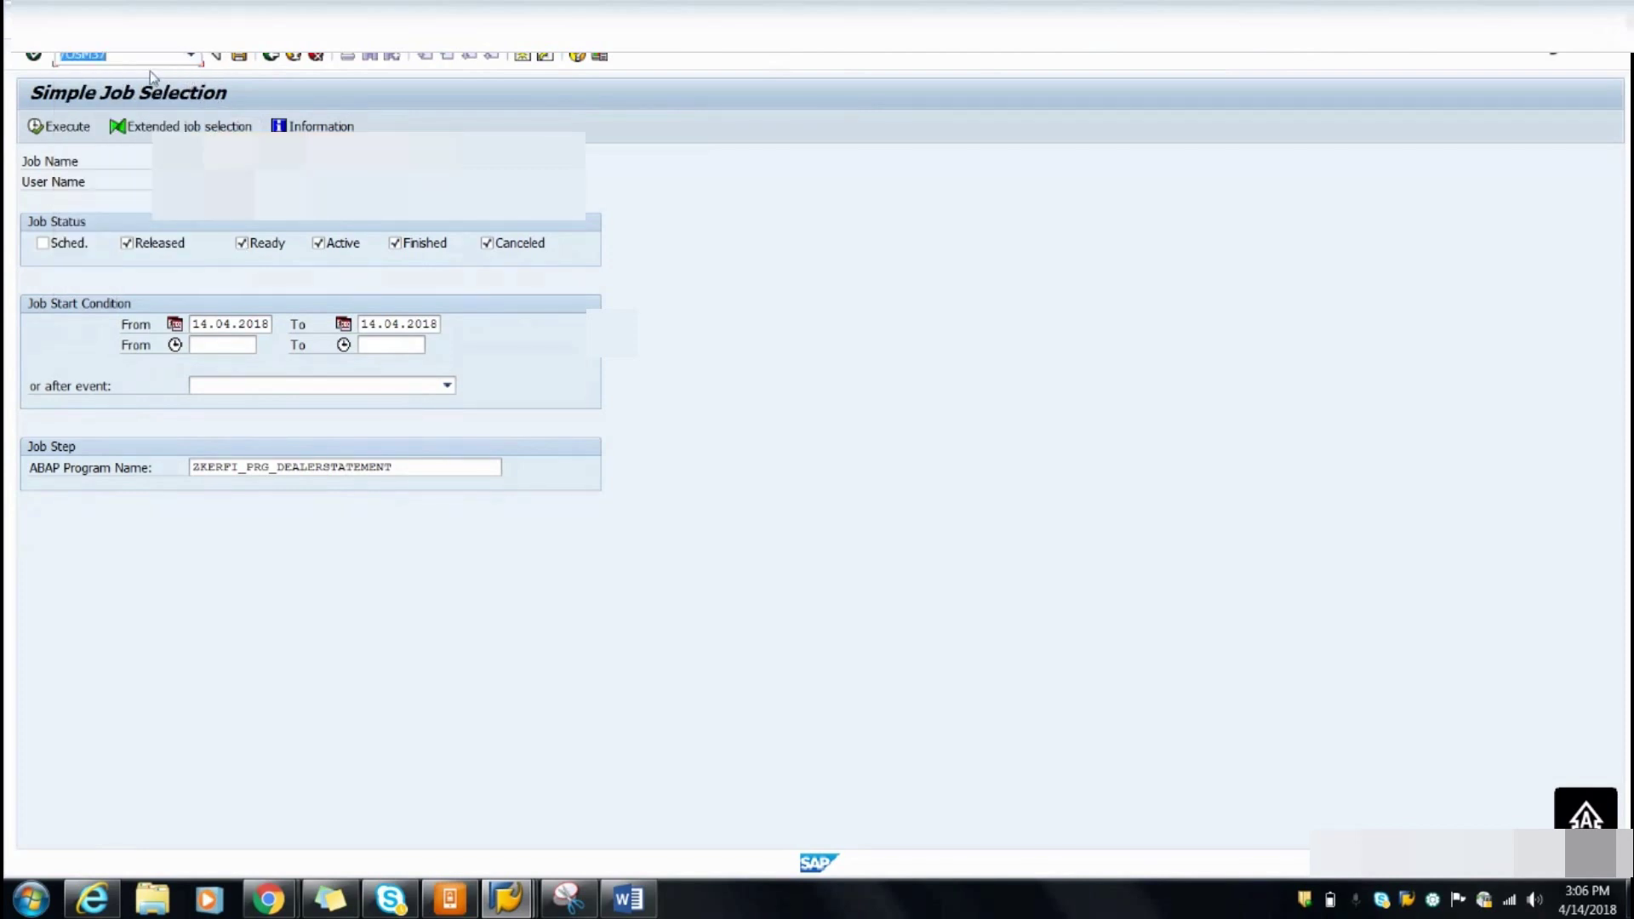
left_click(78, 58)
key("Return")
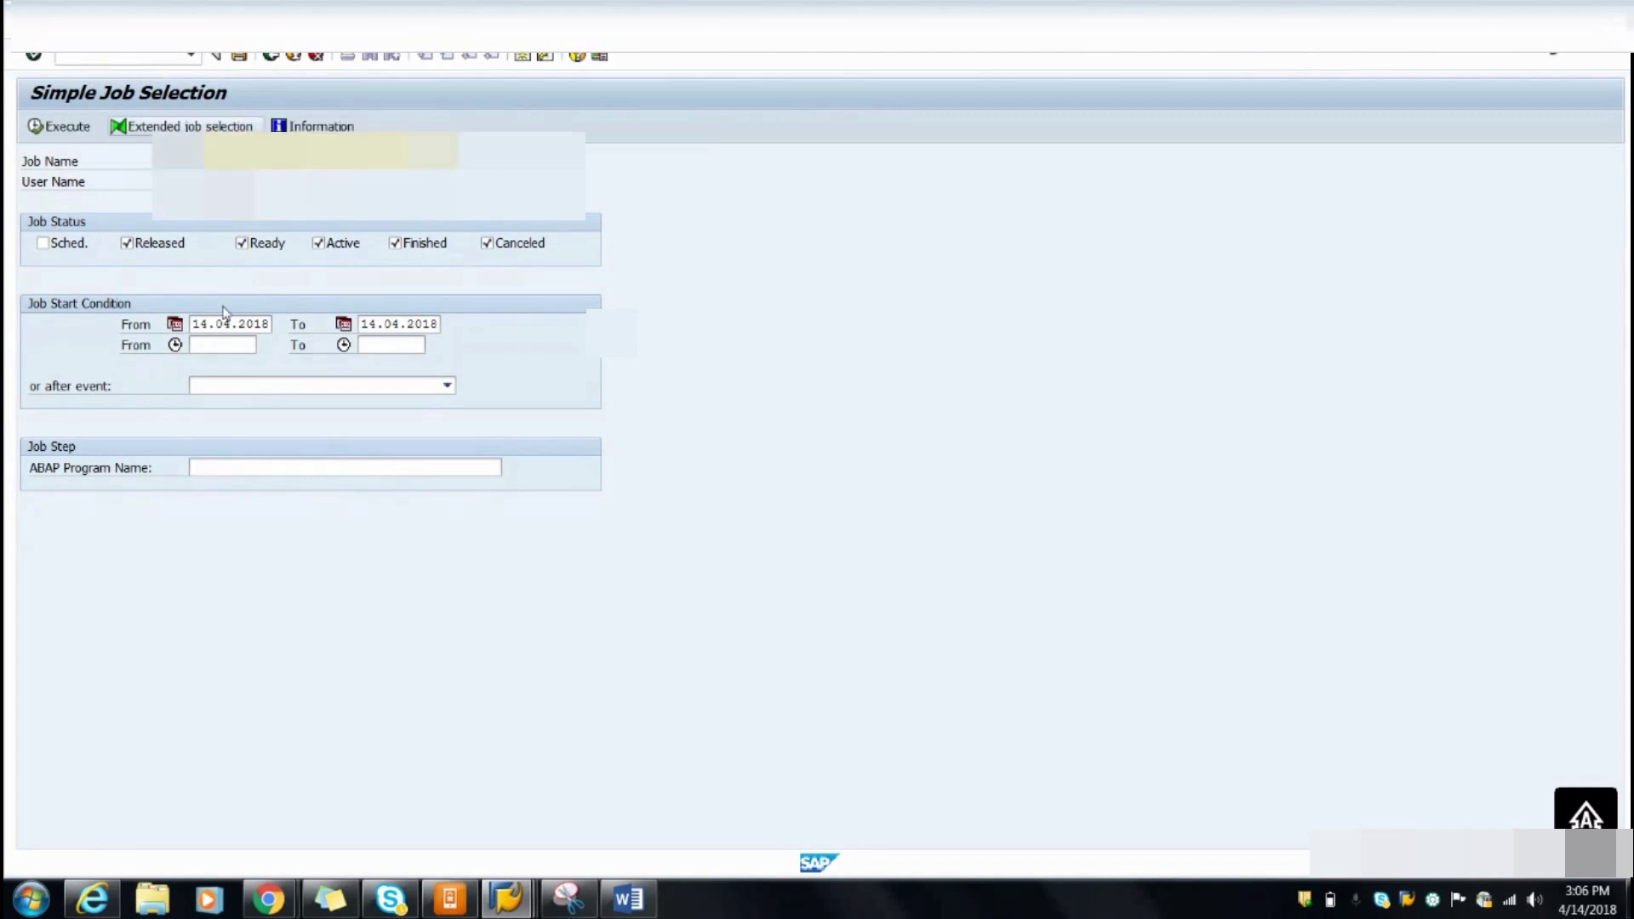
Filter by ABAP program ZKERFI_PRG_DEALERSTATEMENT and list its jobs
left_click(291, 467)
left_click(308, 488)
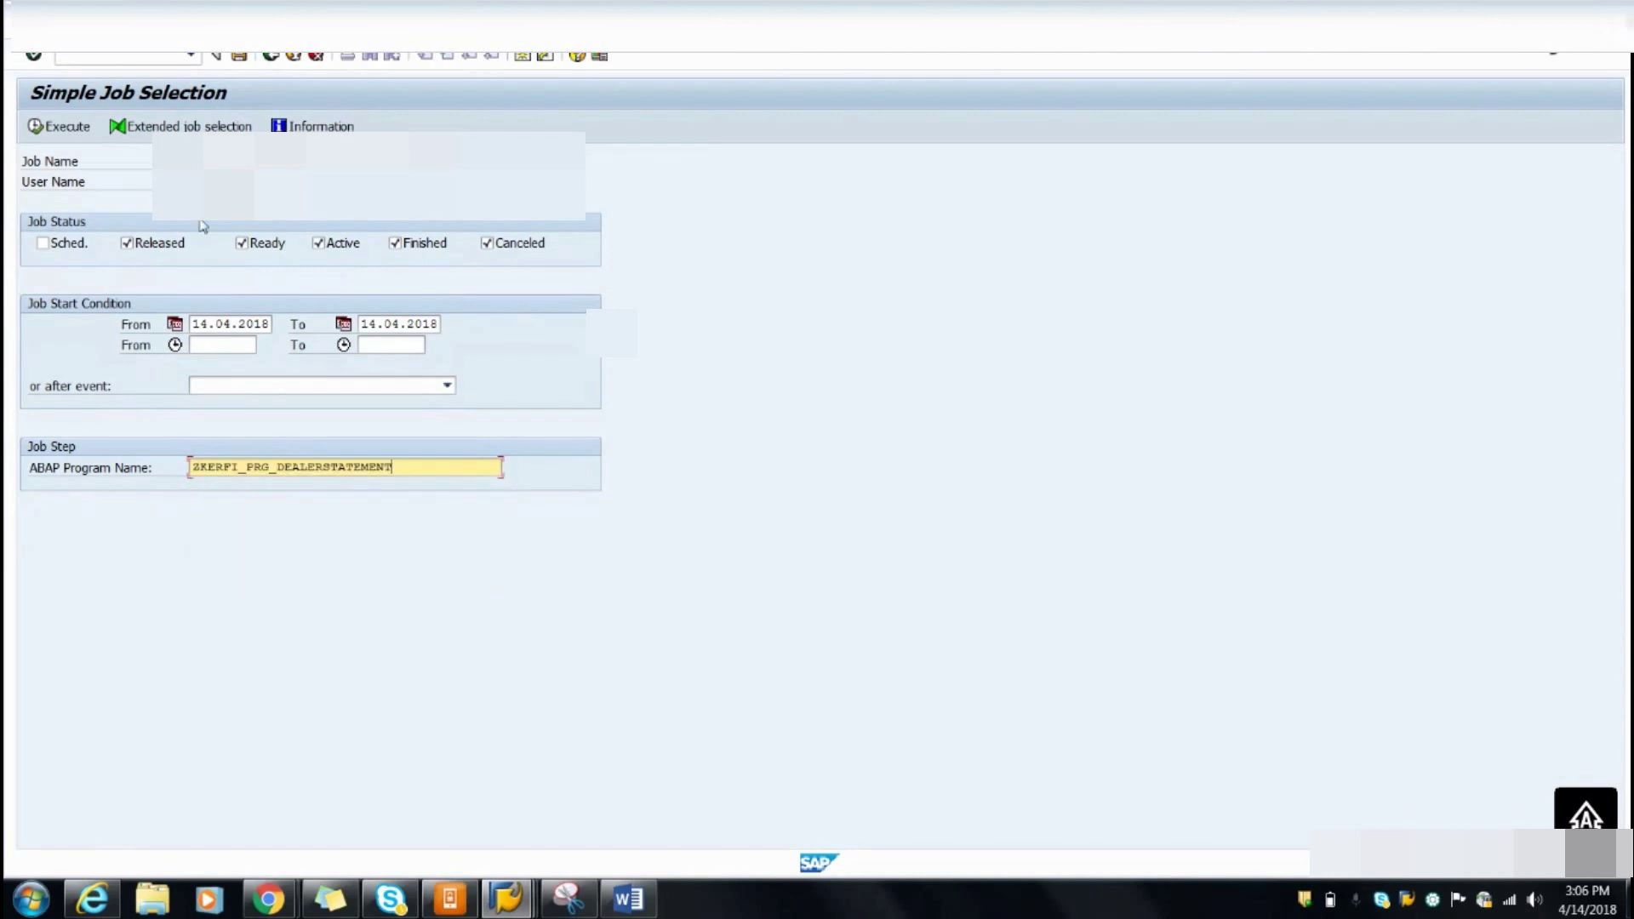
left_click(68, 126)
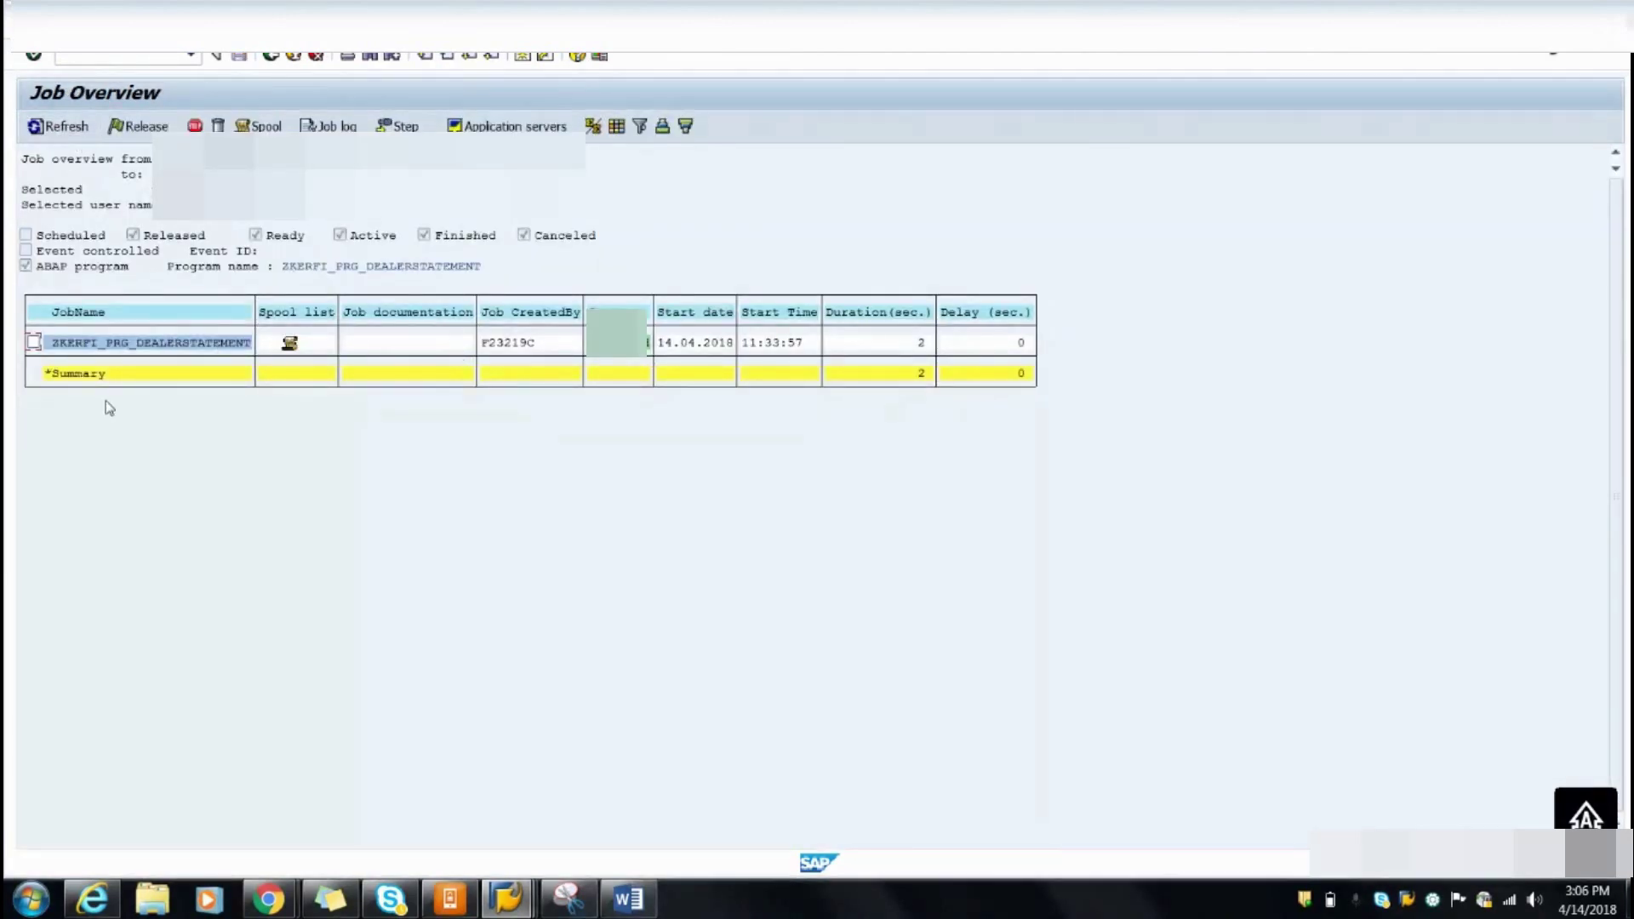
Mark the finished dealer statement job and debug it with JDBG
left_click(34, 343)
left_click(62, 56)
type("JDBG")
key("Return")
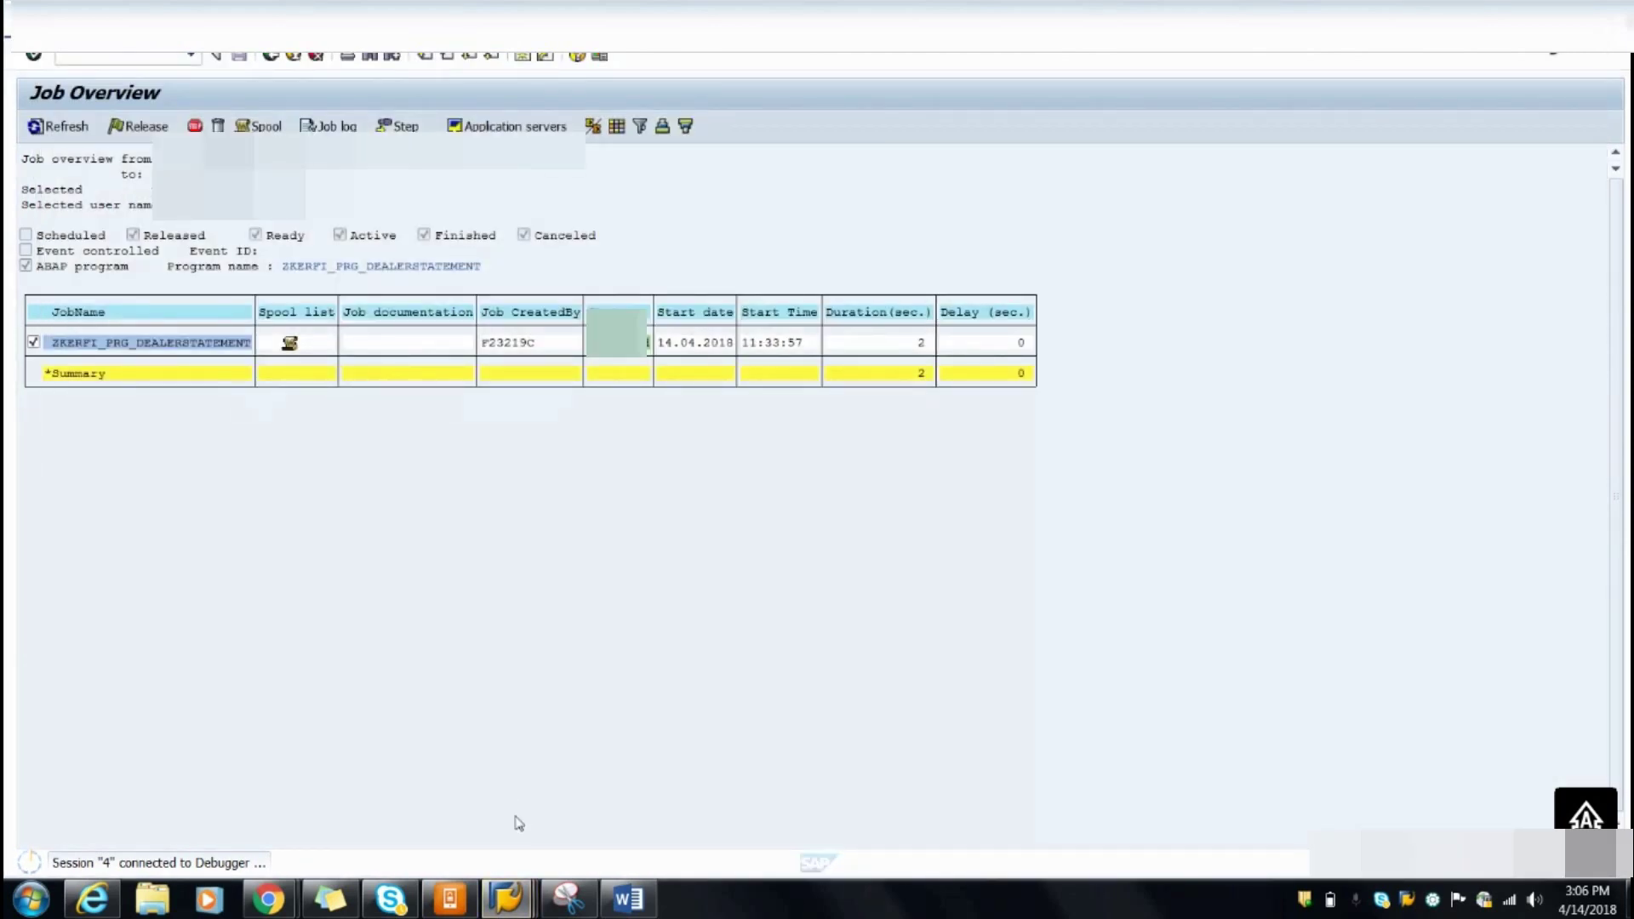
Restore the ABAP Debugger window to full view
mouse_move(507, 898)
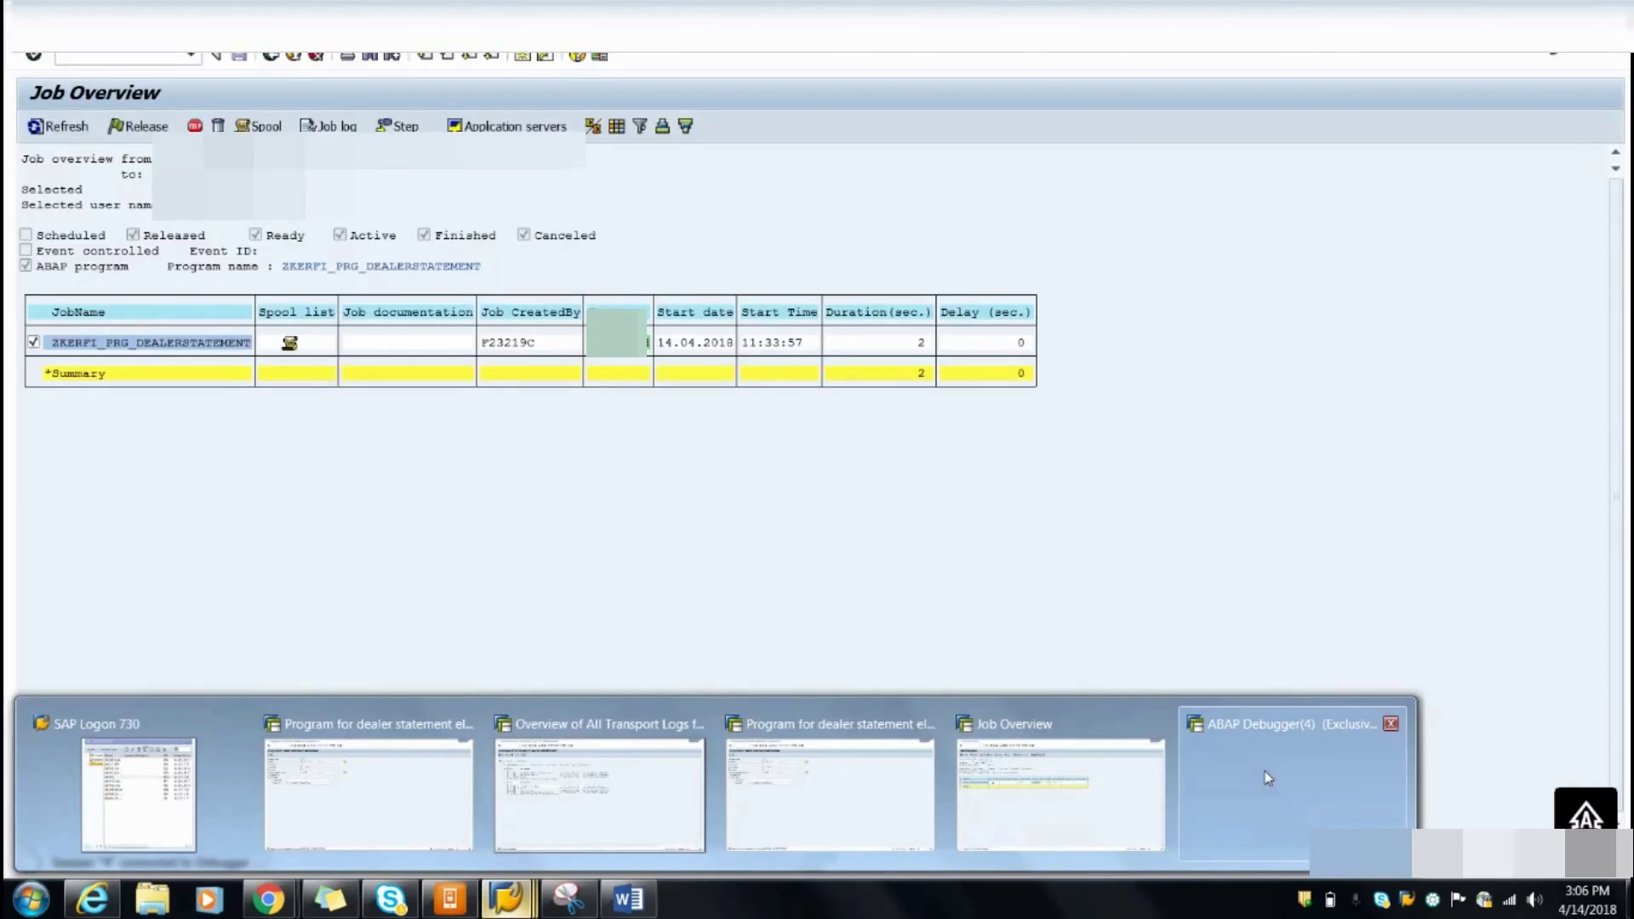
right_click(1264, 771)
left_click(1325, 604)
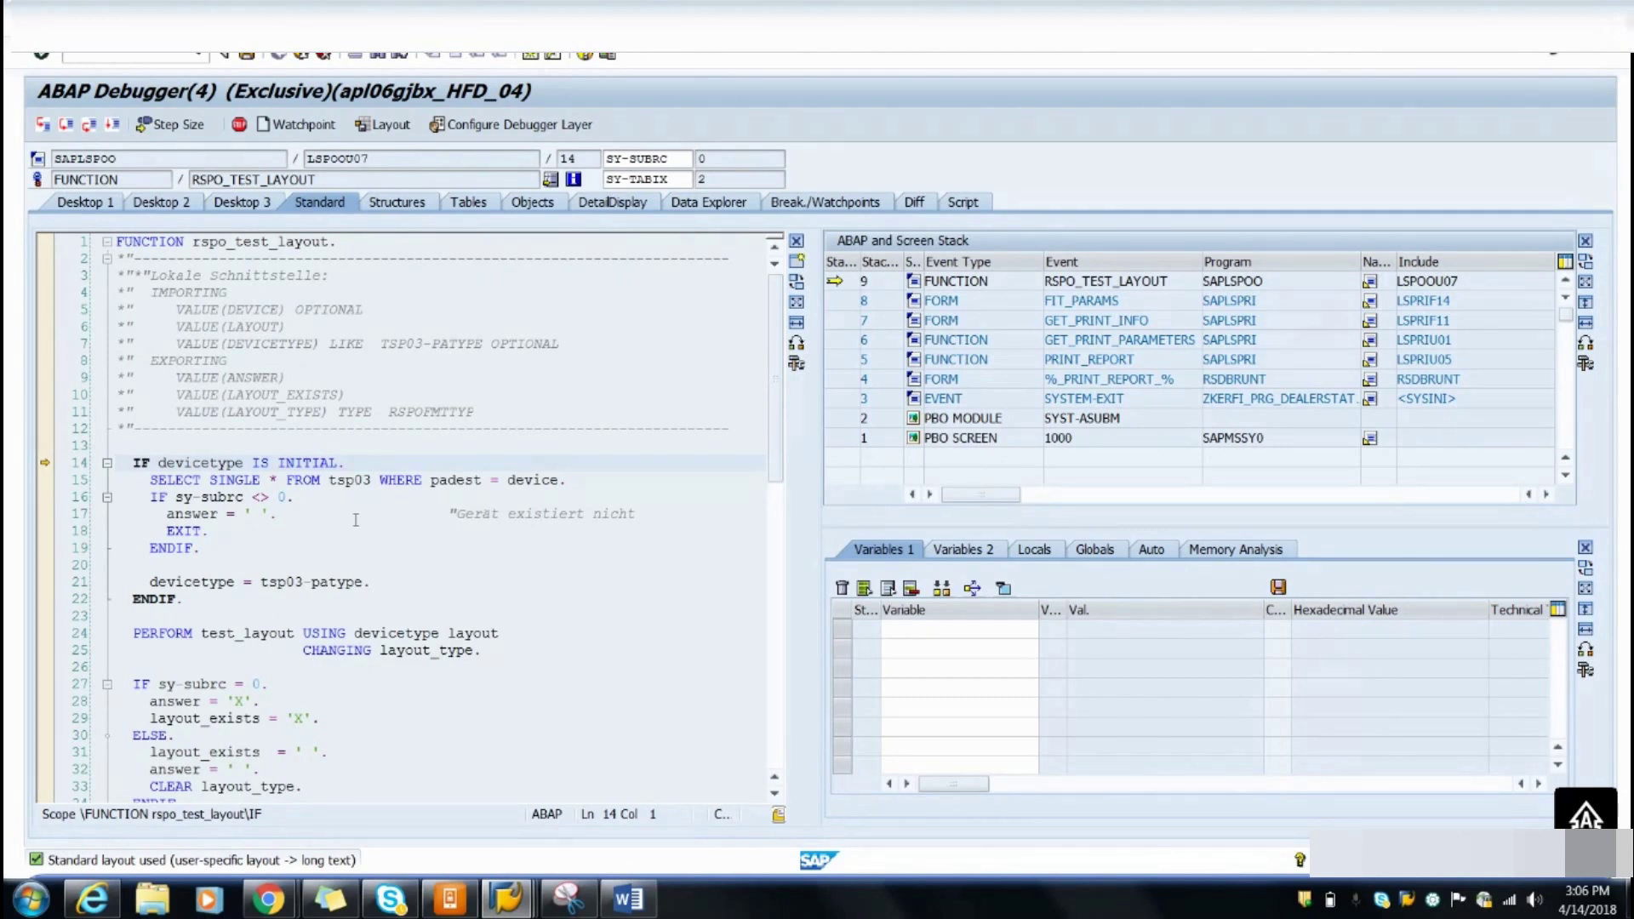
Step back into the report, breakpoint PERFORM main_logic on line 43, and run to it
key("F8")
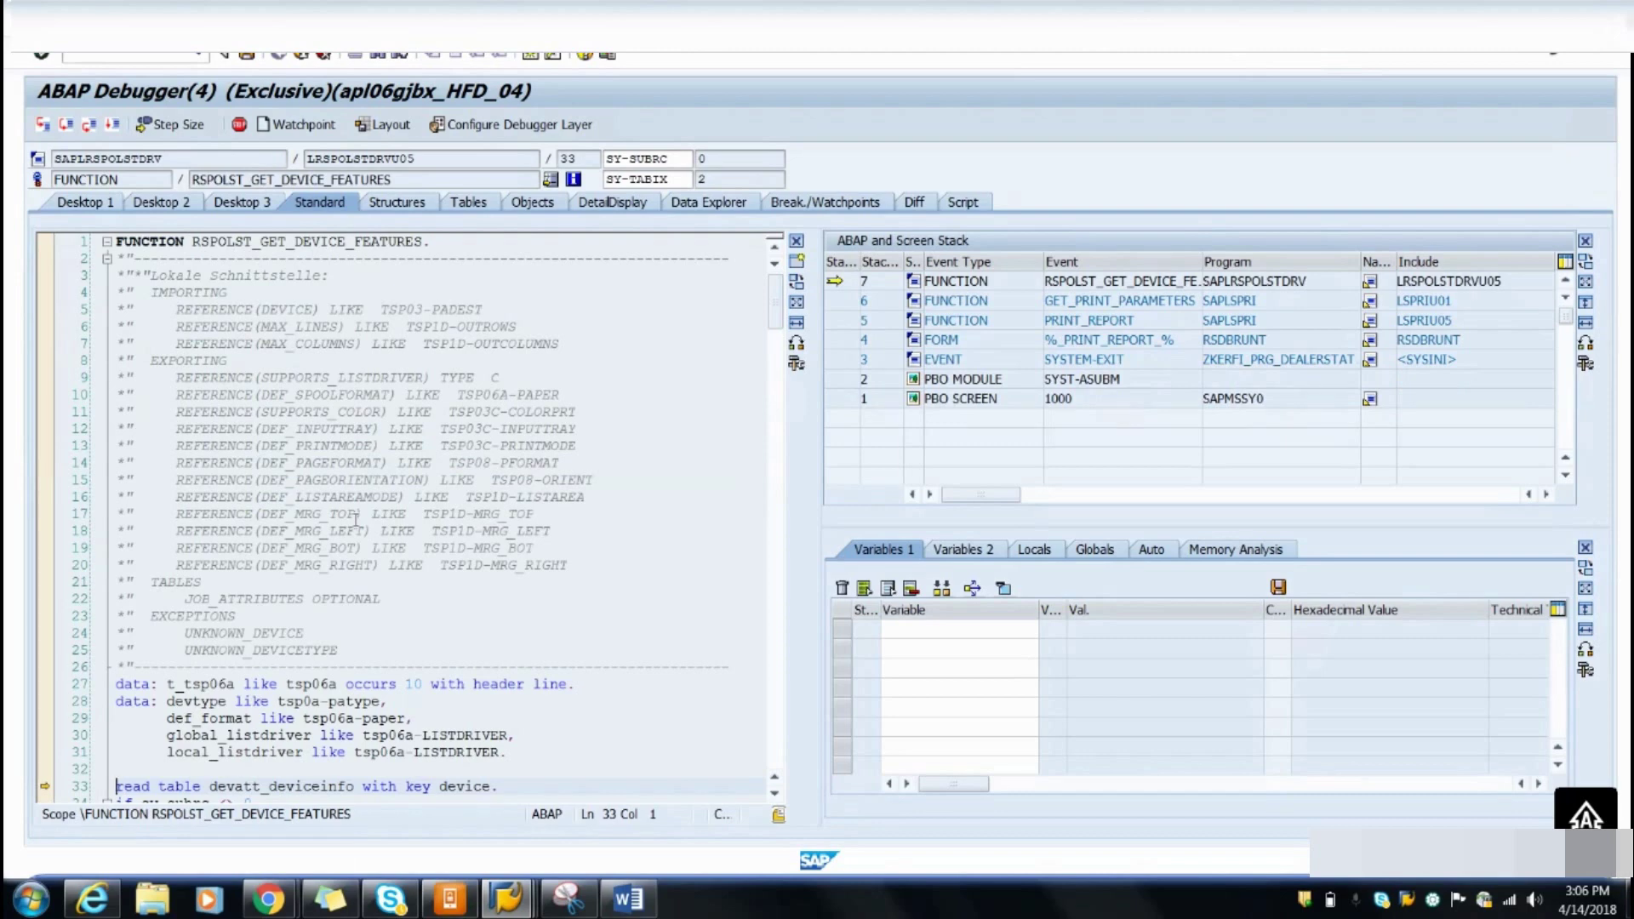
key("F8")
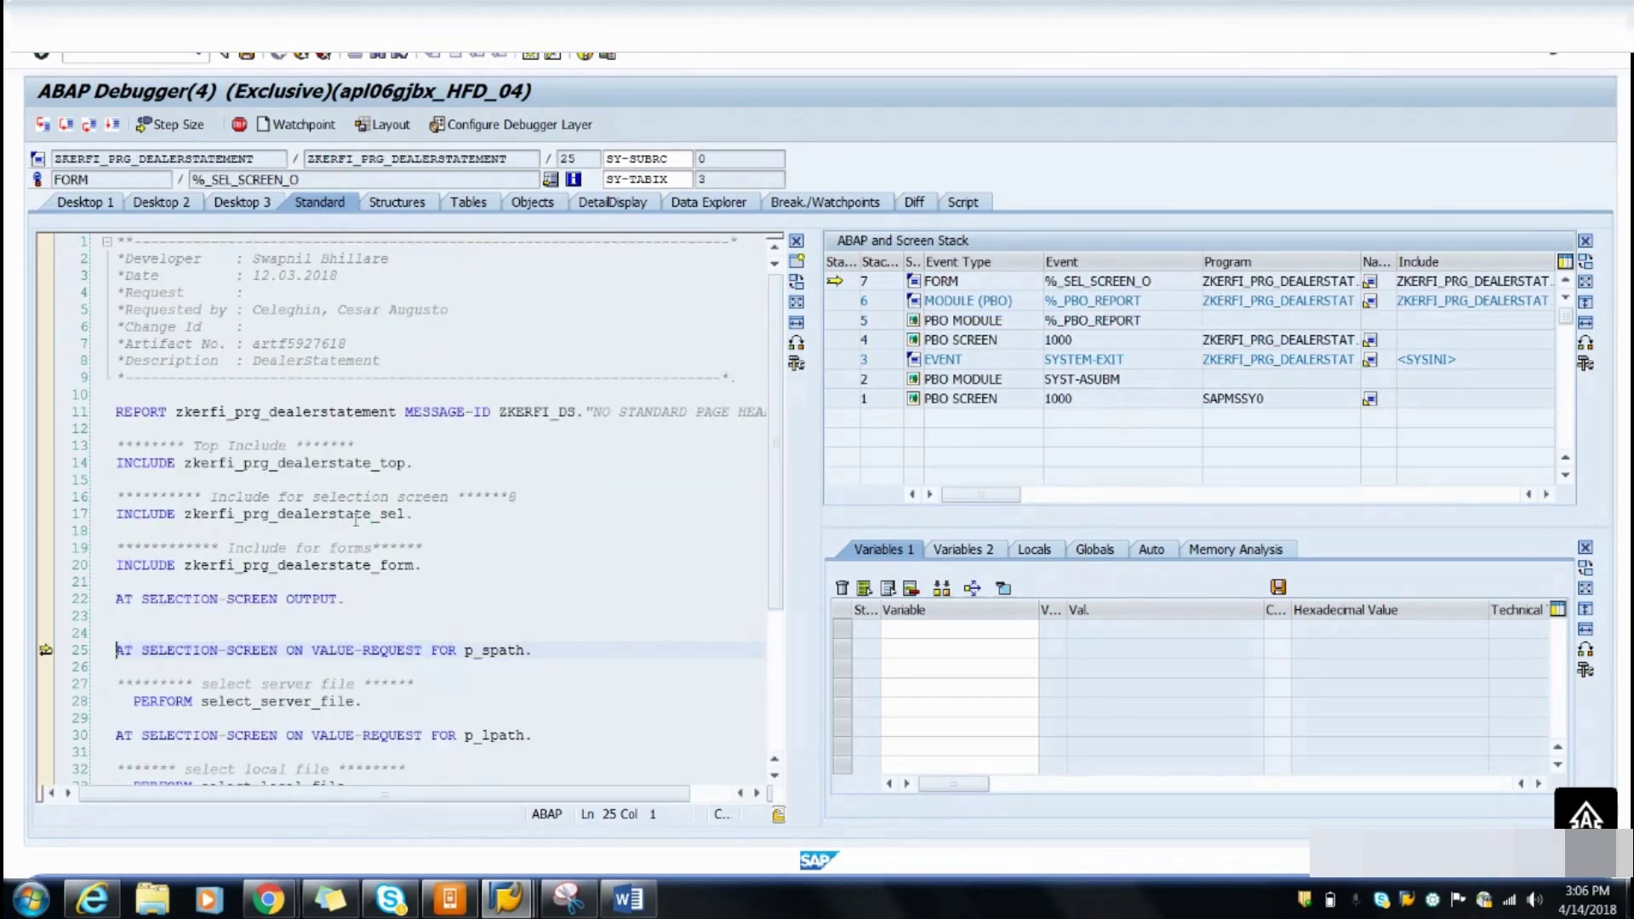
scroll(397, 495, "down", 4)
left_click(396, 498)
scroll(152, 587, "down", 3)
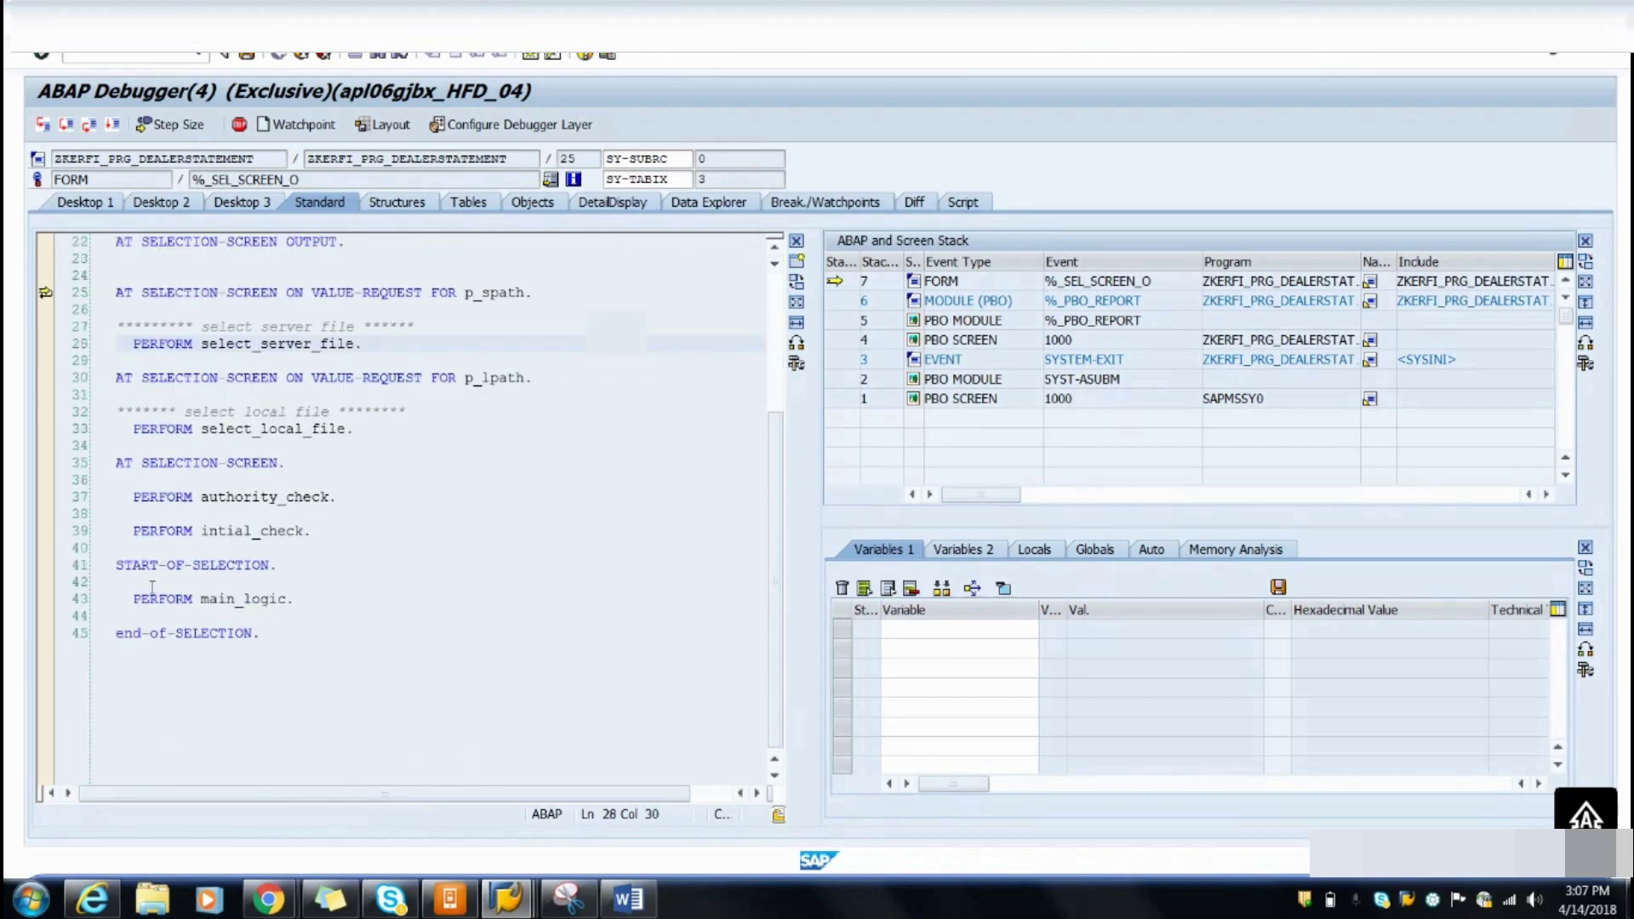
left_click(46, 598)
key("F8")
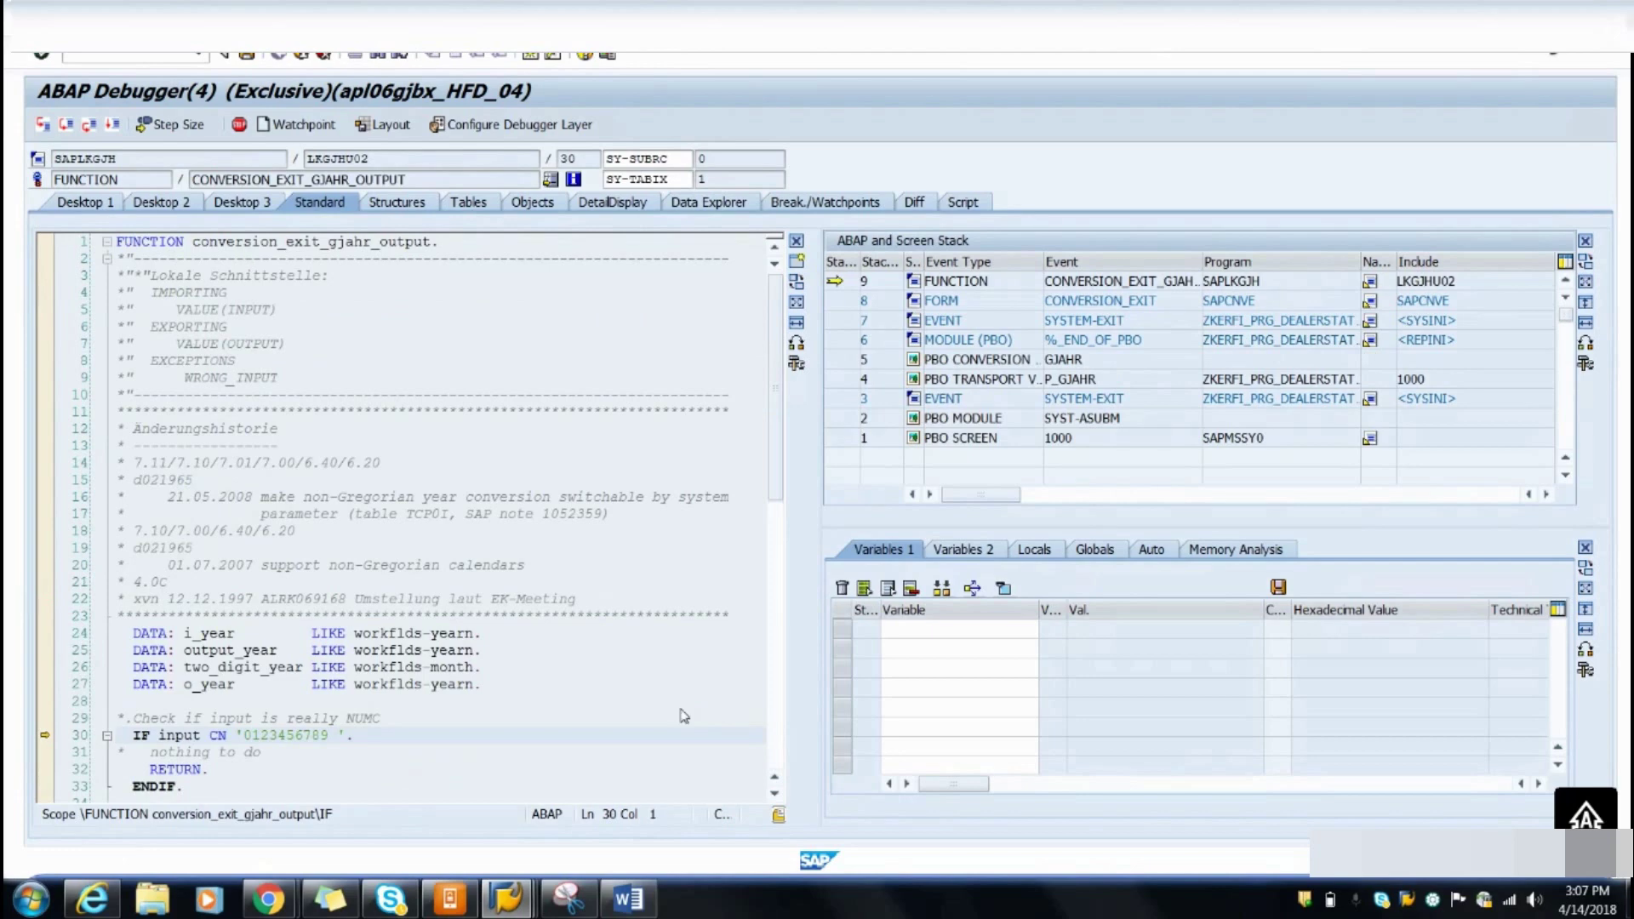
Step into main_logic, breakpoint PERFORM merge_data on line 172, and run to the end
key("F8")
key("F8")
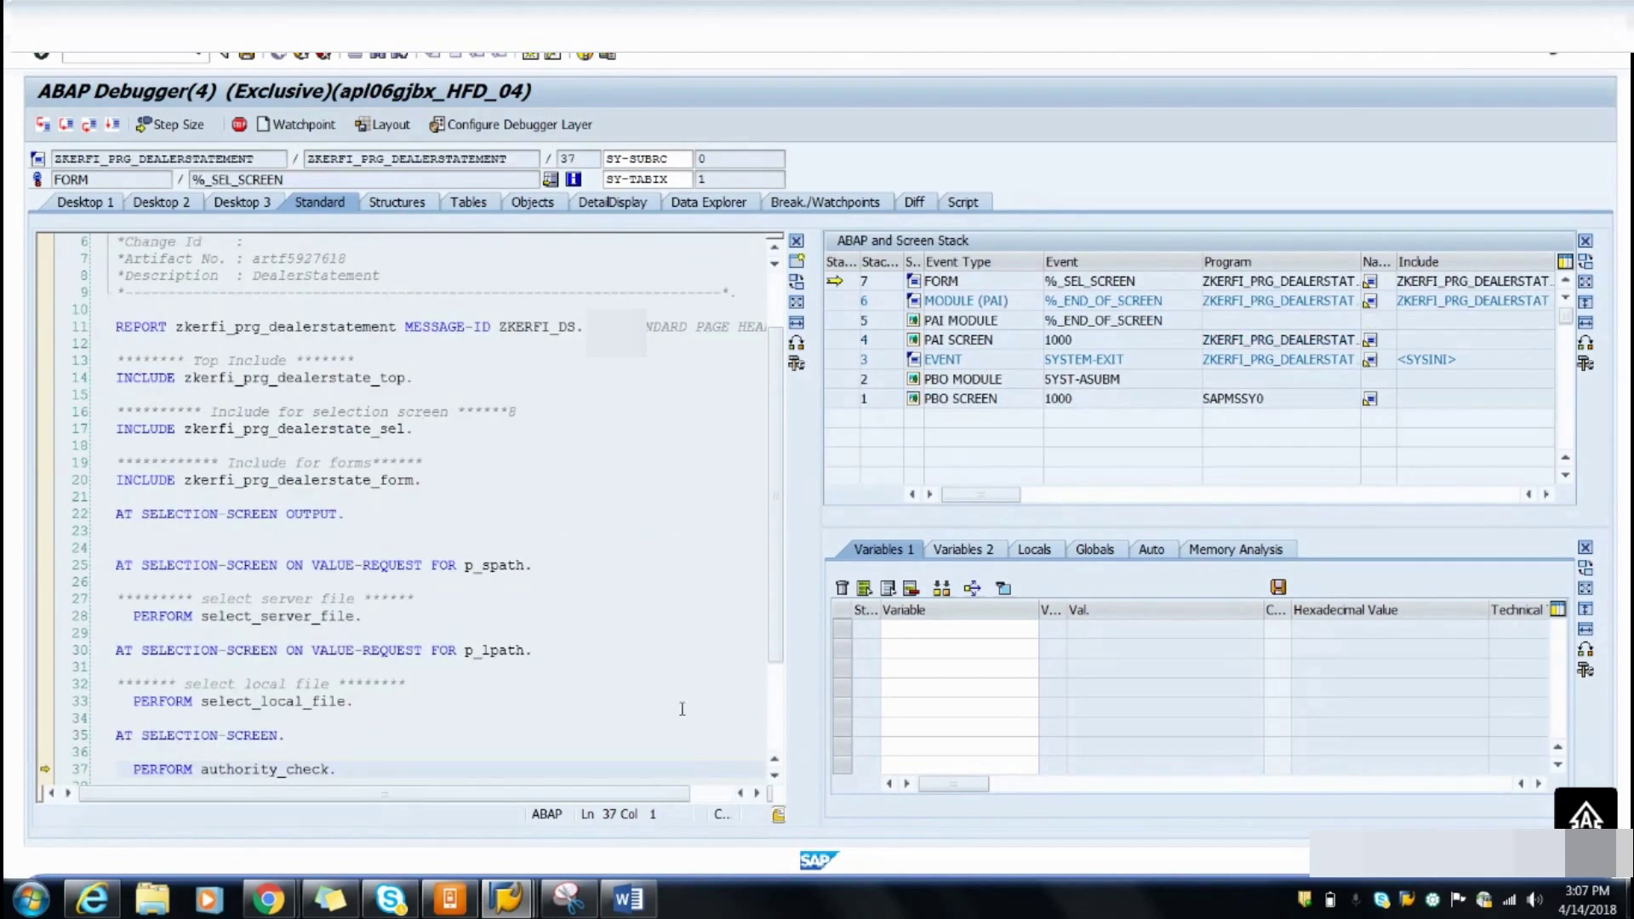
key("F8")
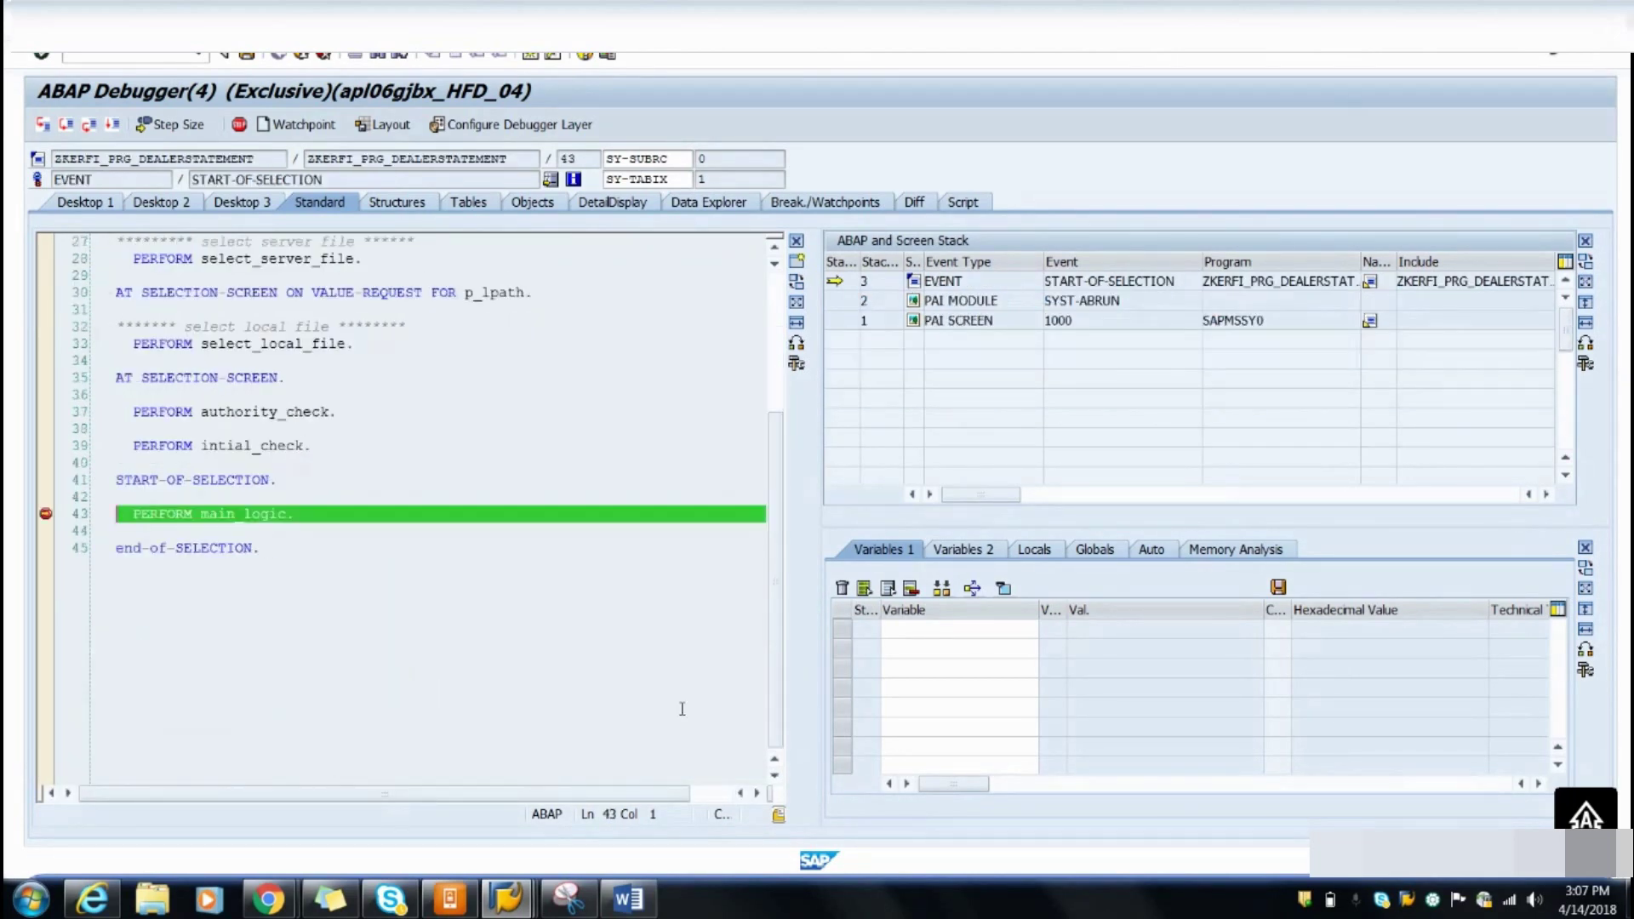
key("F5")
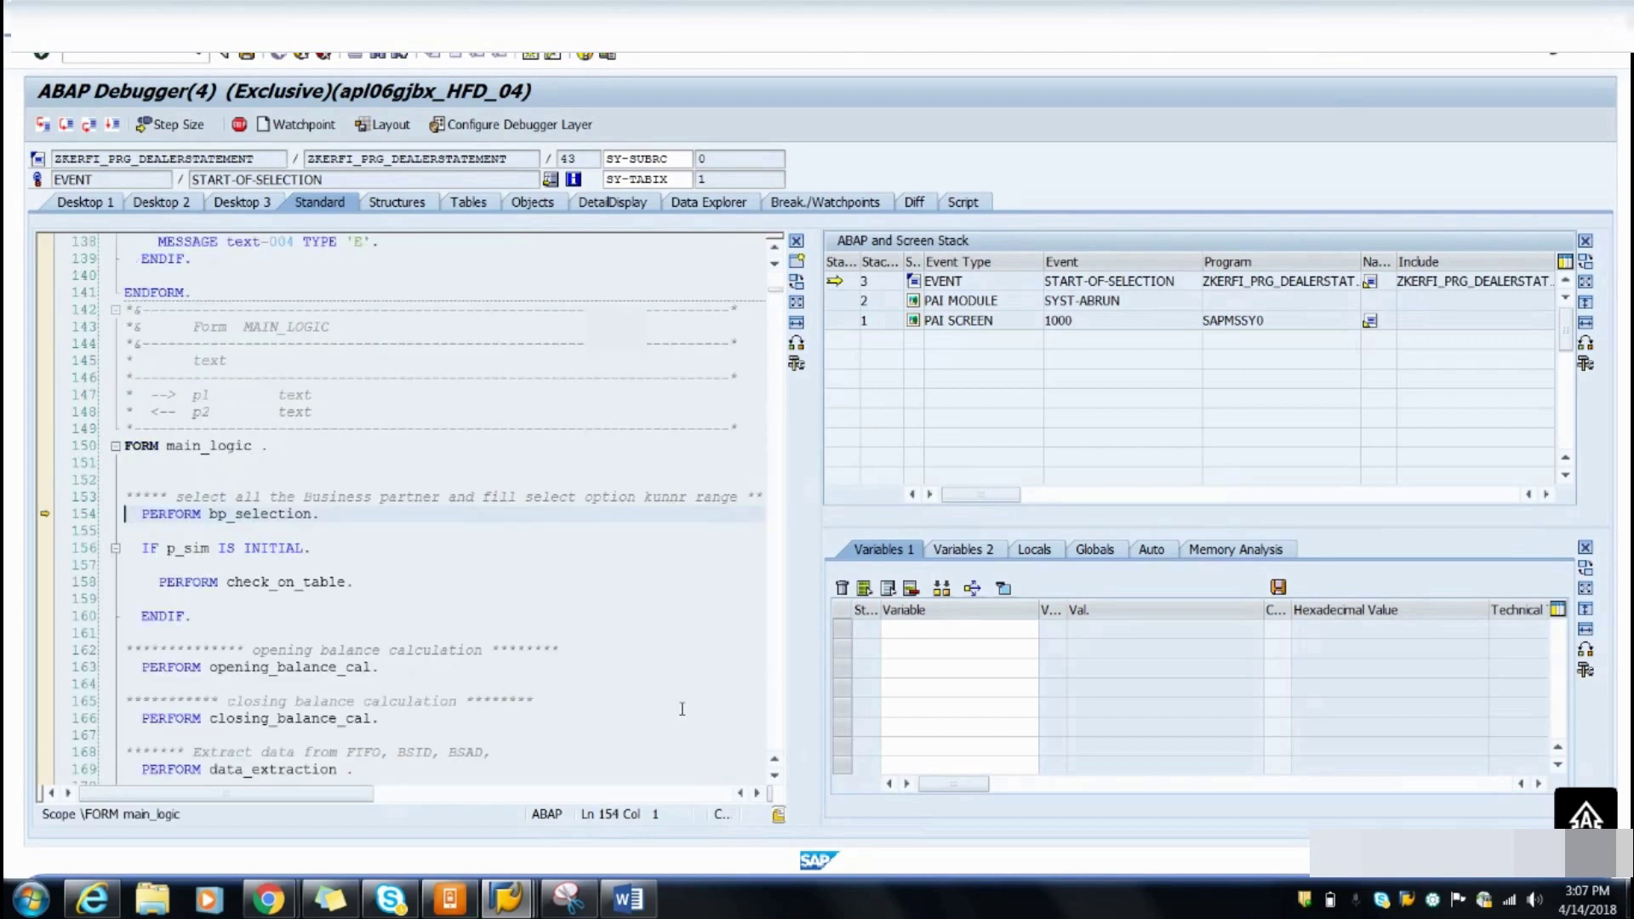
scroll(681, 708, "down", 5)
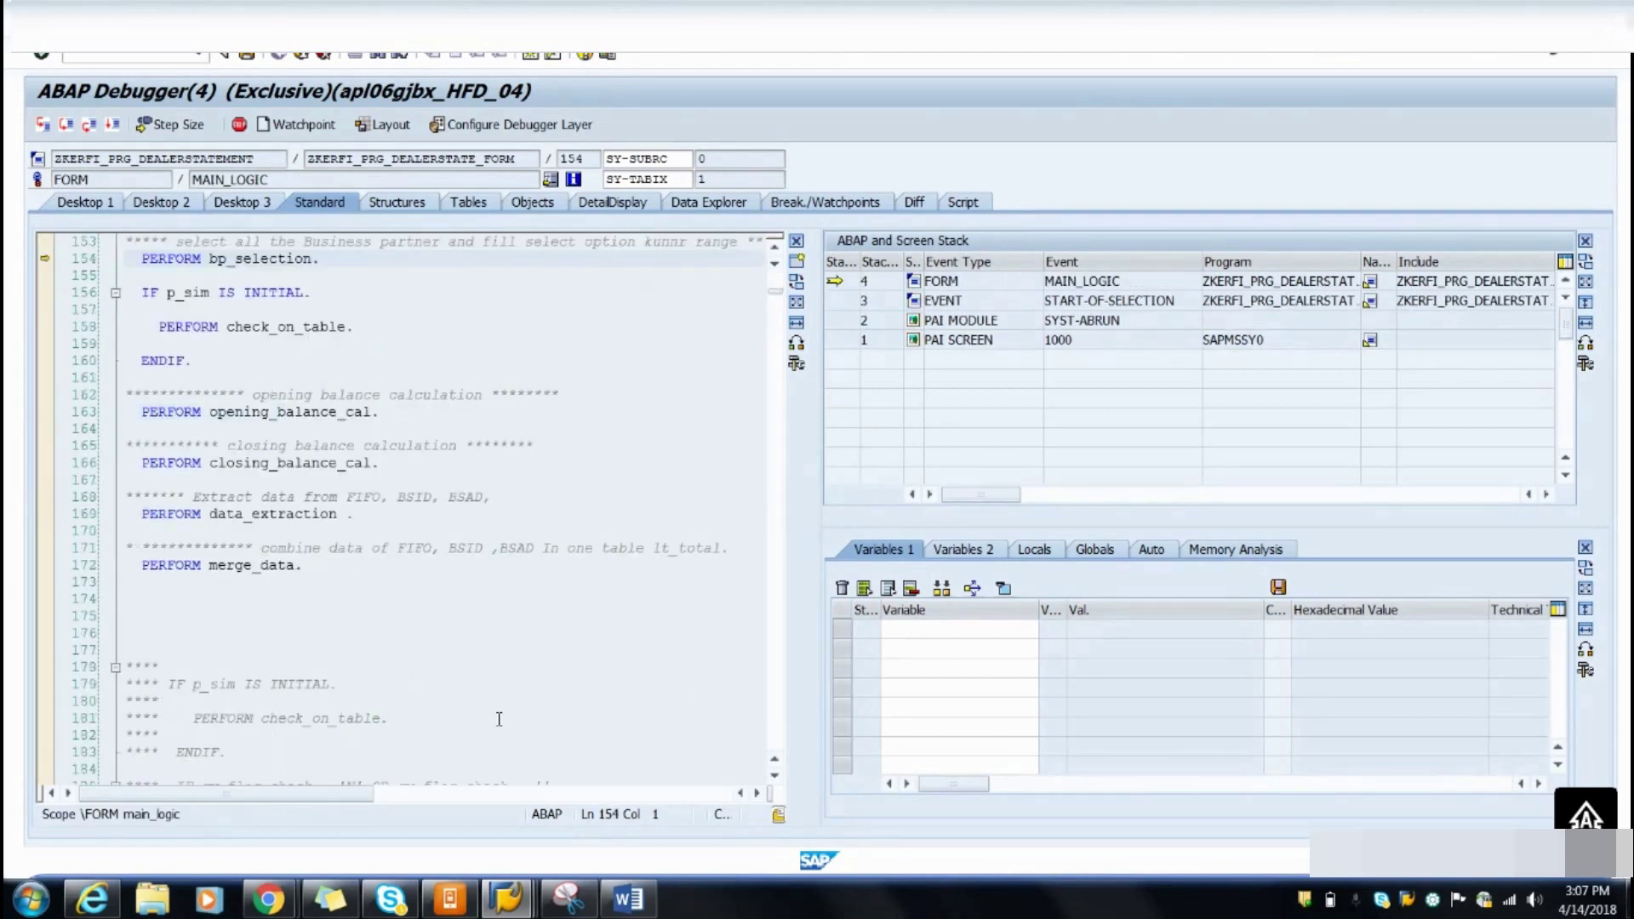
left_click(44, 566)
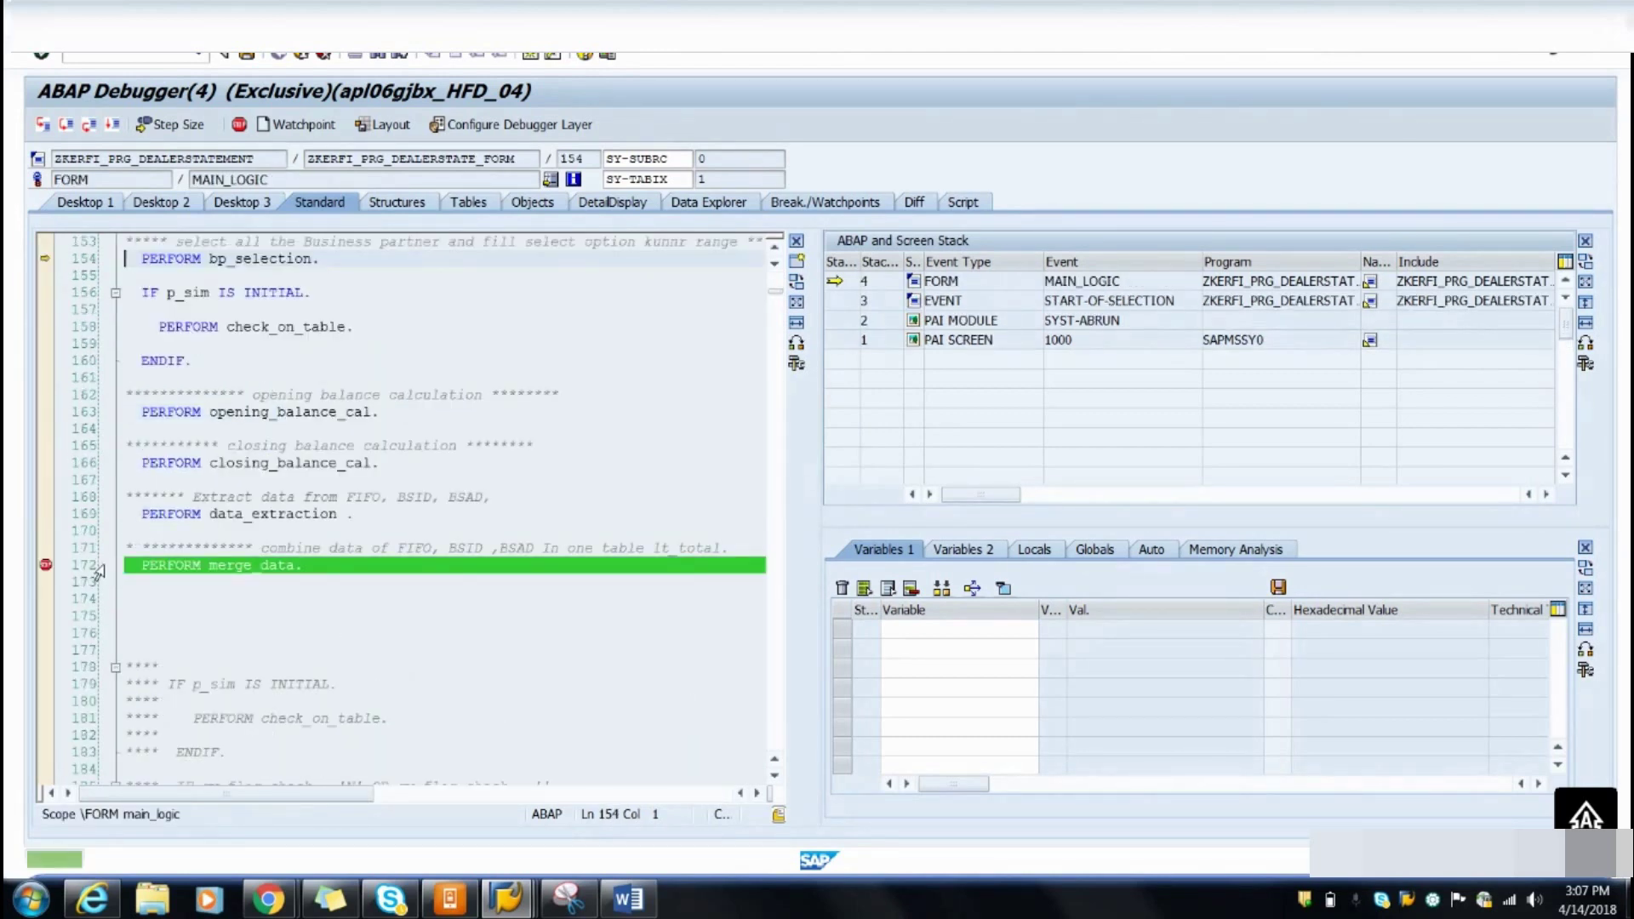
key("F8")
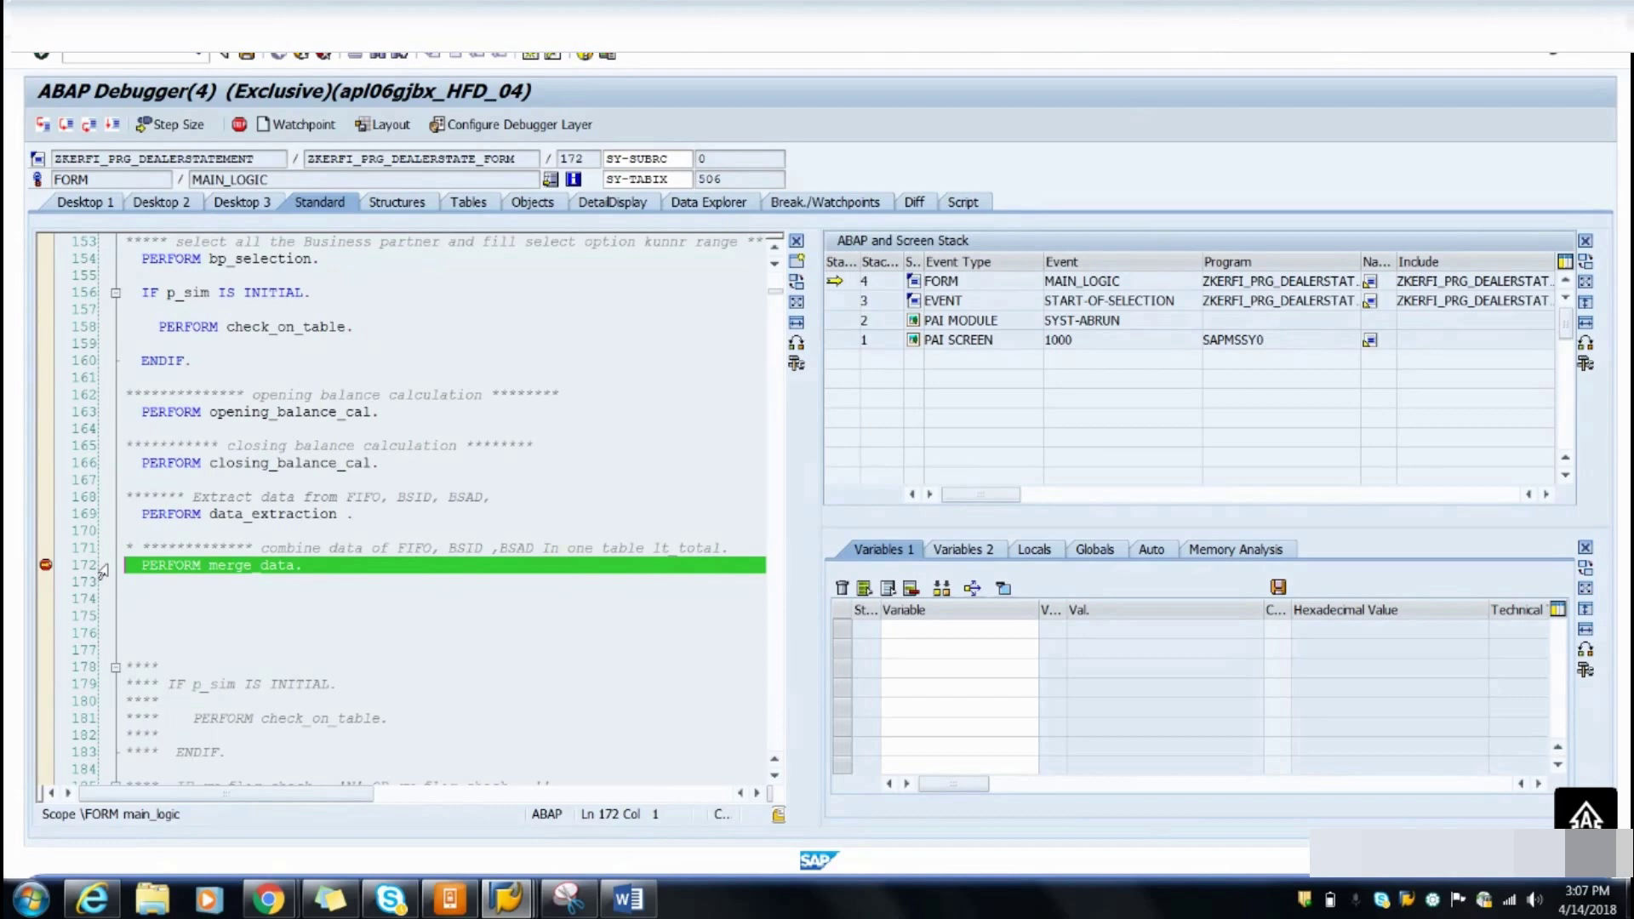
key("F8")
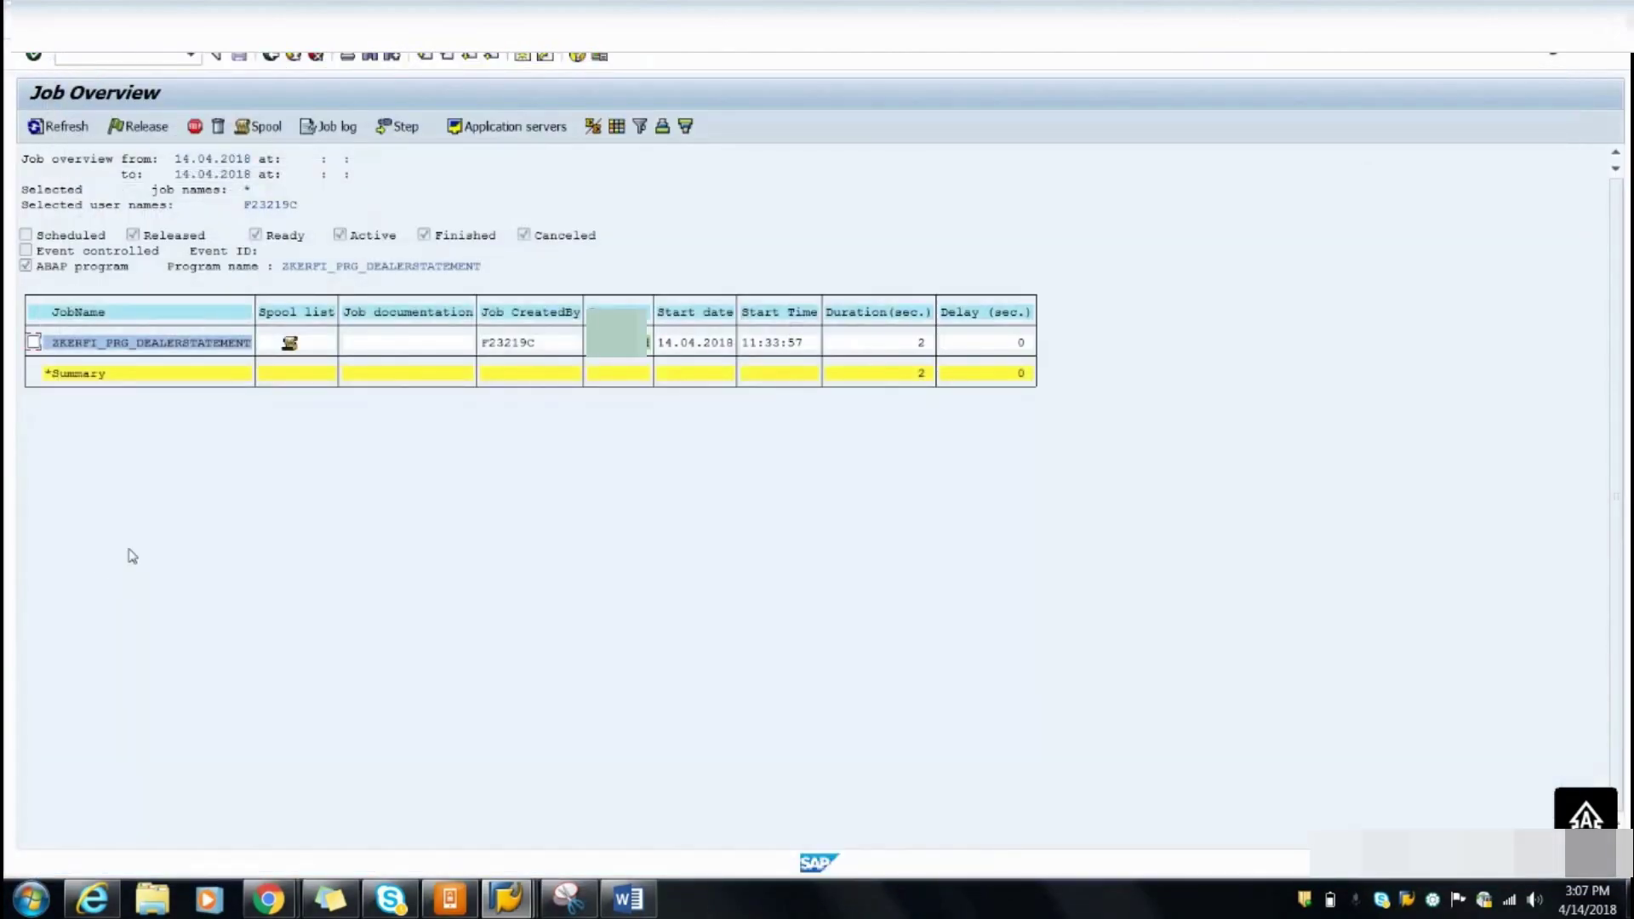
Refresh the Job Overview list of ZKERFI_PRG_DEALERSTATEMENT jobs
left_click(54, 130)
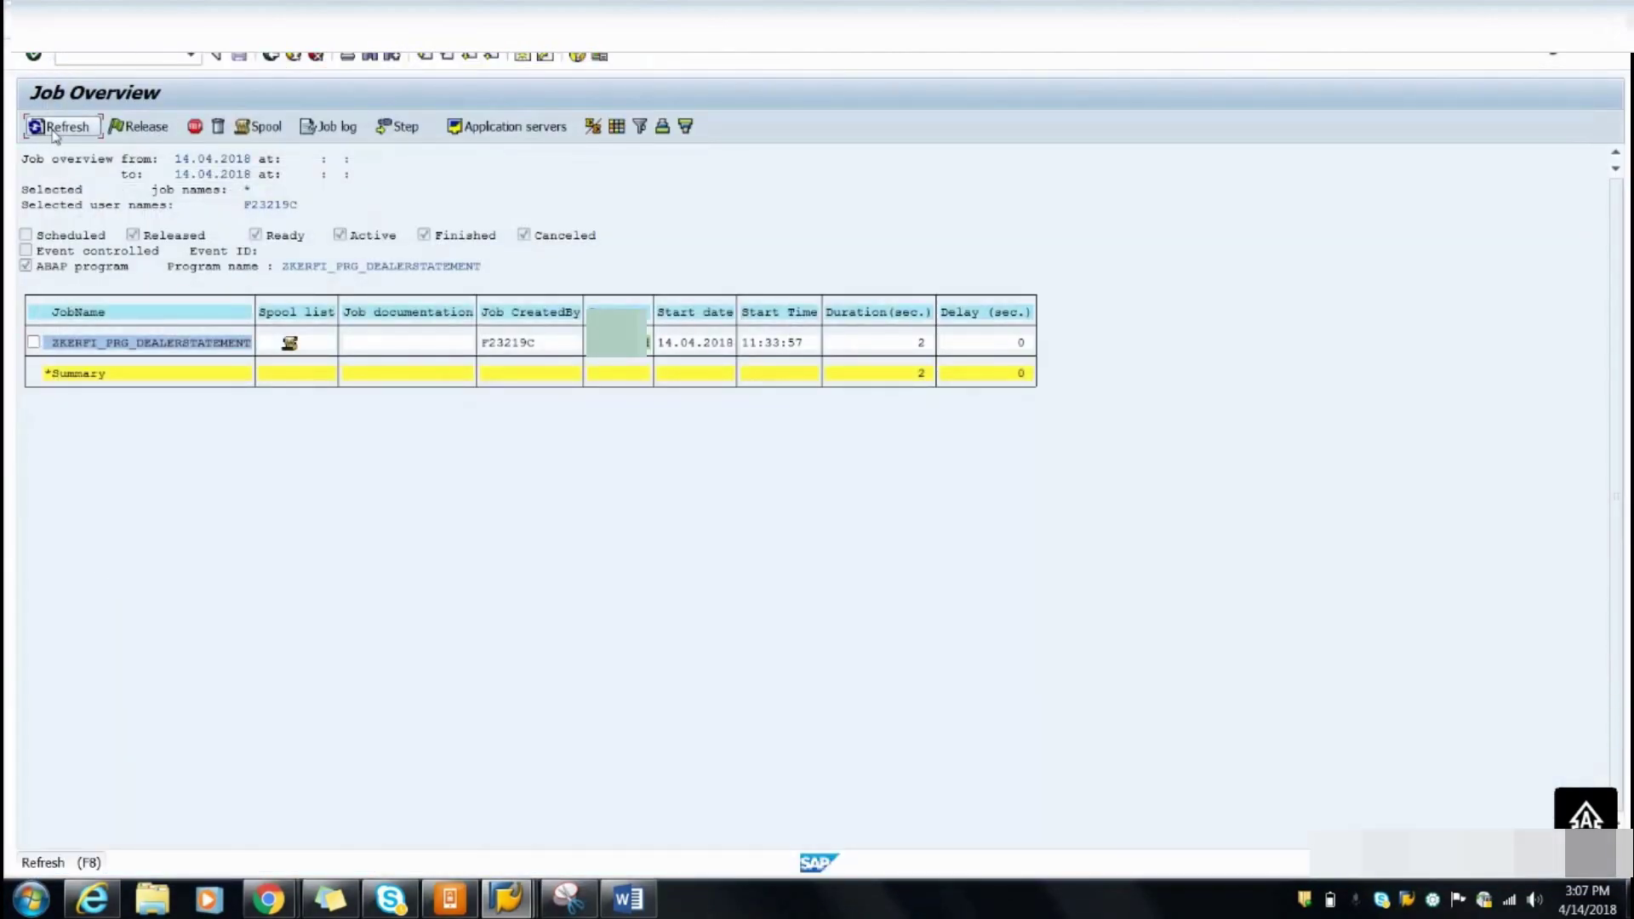